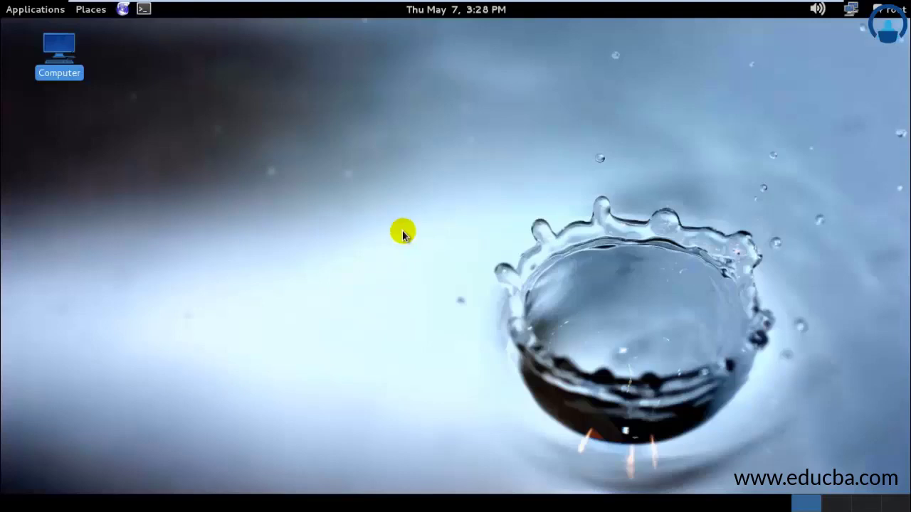
# - Open the Iceweasel web browser, load Google in a new tab and close the Kali Linux homepage tab
pyautogui.click(123, 10)
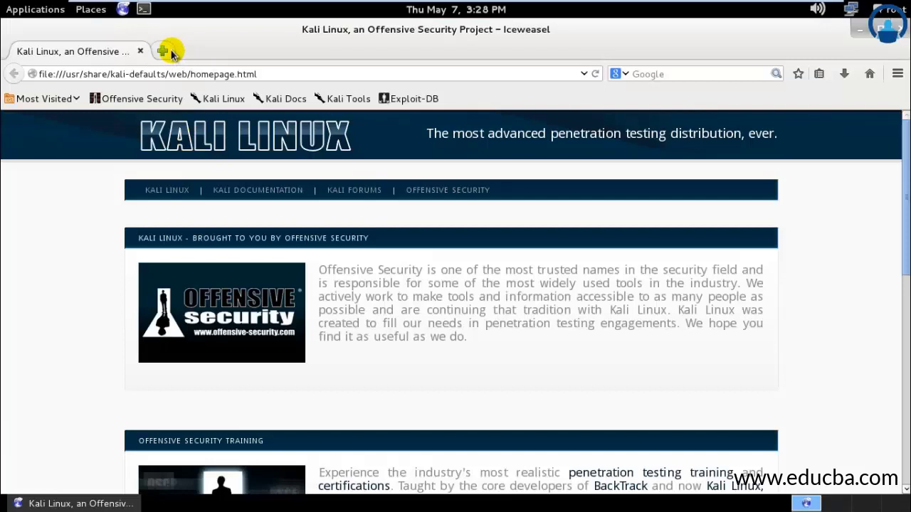
pyautogui.click(169, 53)
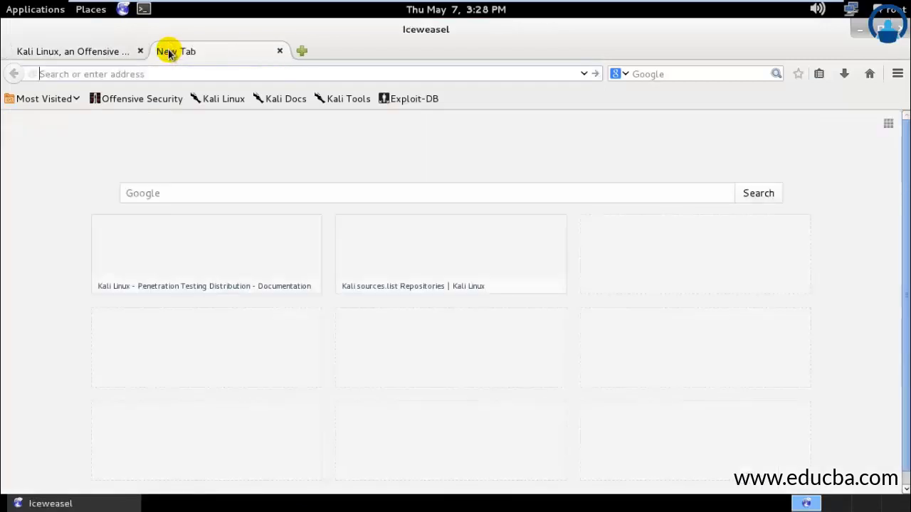
pyautogui.write('google')
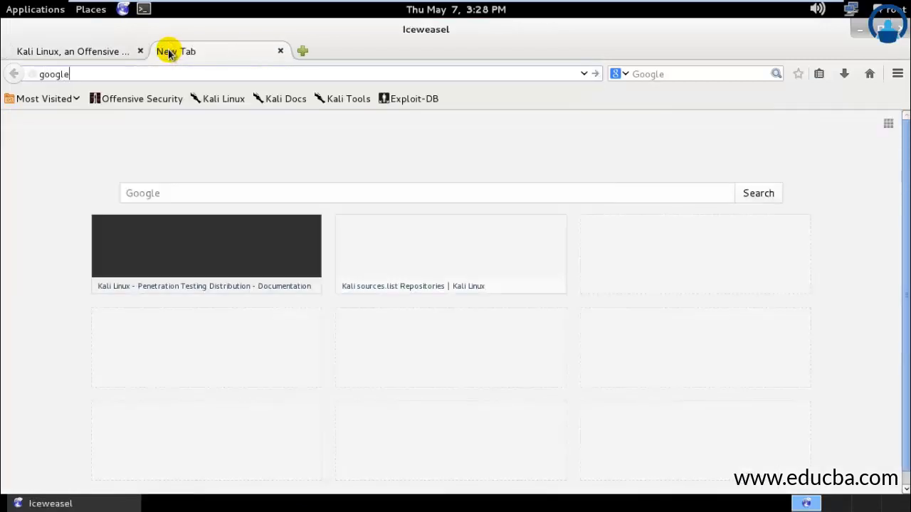
pyautogui.press('Return')
pyautogui.click(141, 51)
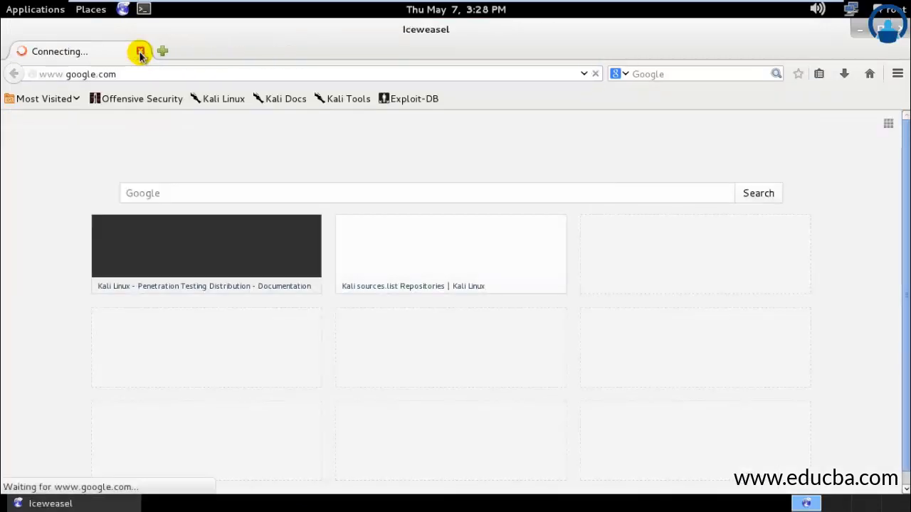
# - Search Google for "refind" and open the rEFInd Boot Manager page from the results
pyautogui.click(335, 200)
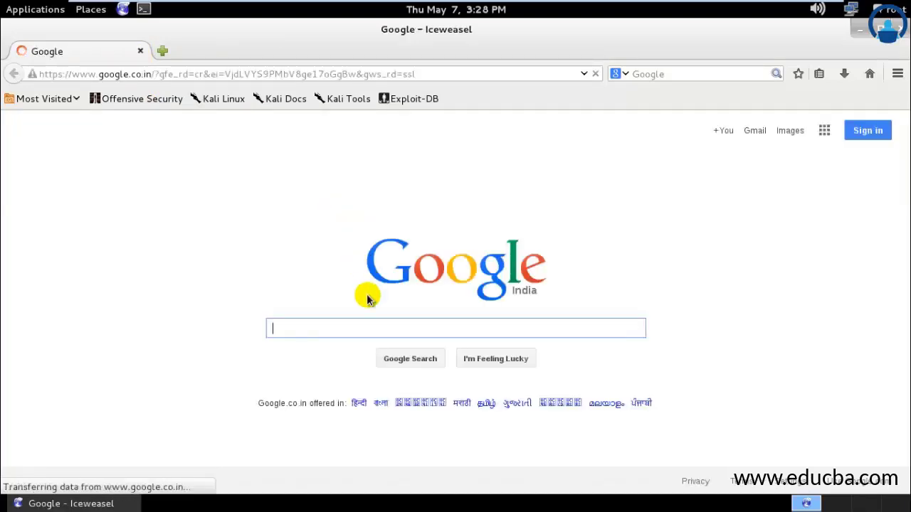
pyautogui.write('refind')
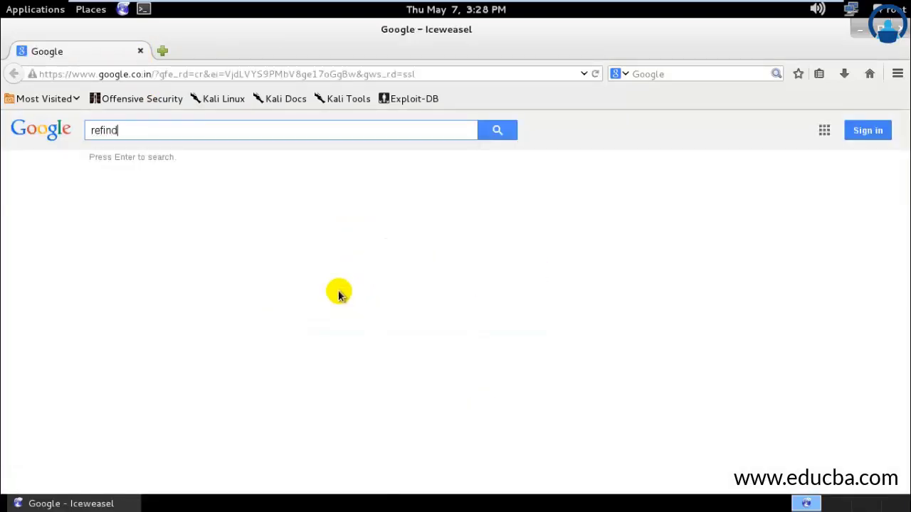
pyautogui.press('Return')
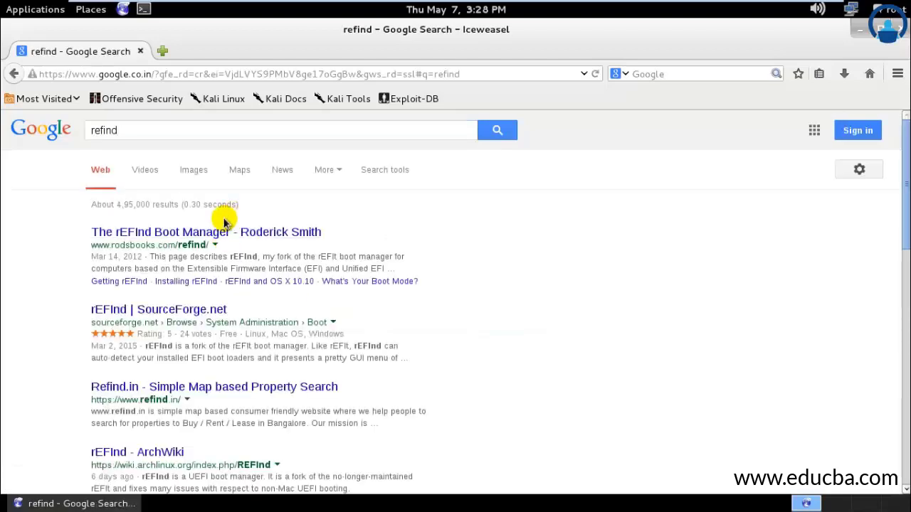
pyautogui.click(254, 235)
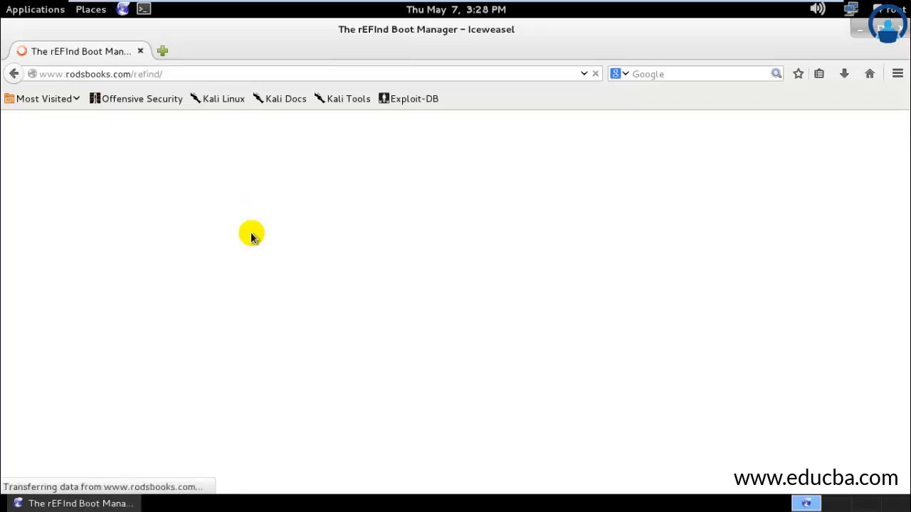
# - Look through the rEFInd page's introduction, boot menu screenshot, reference links and additional programs, and close the browser
pyautogui.scroll(-5, 275, 254)
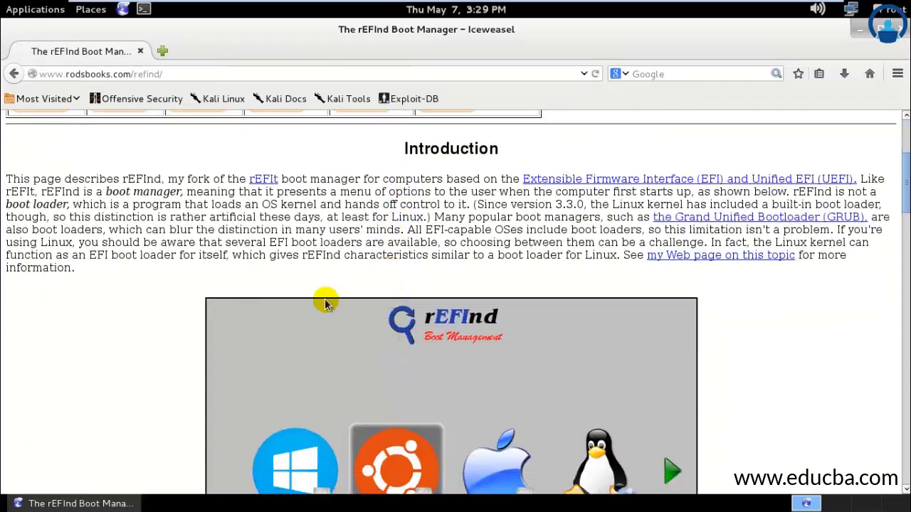
pyautogui.scroll(-6, 142, 233)
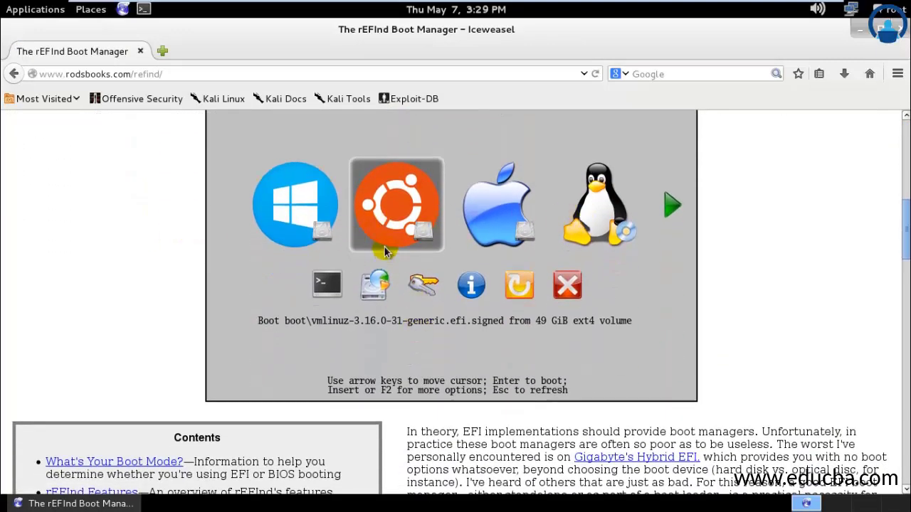
pyautogui.scroll(-2, 427, 285)
pyautogui.scroll(1, 438, 292)
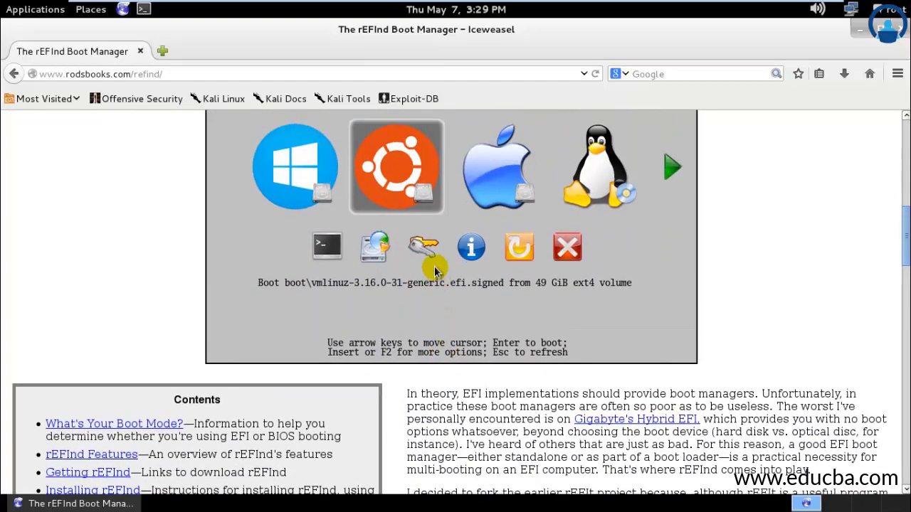
pyautogui.scroll(-7, 451, 421)
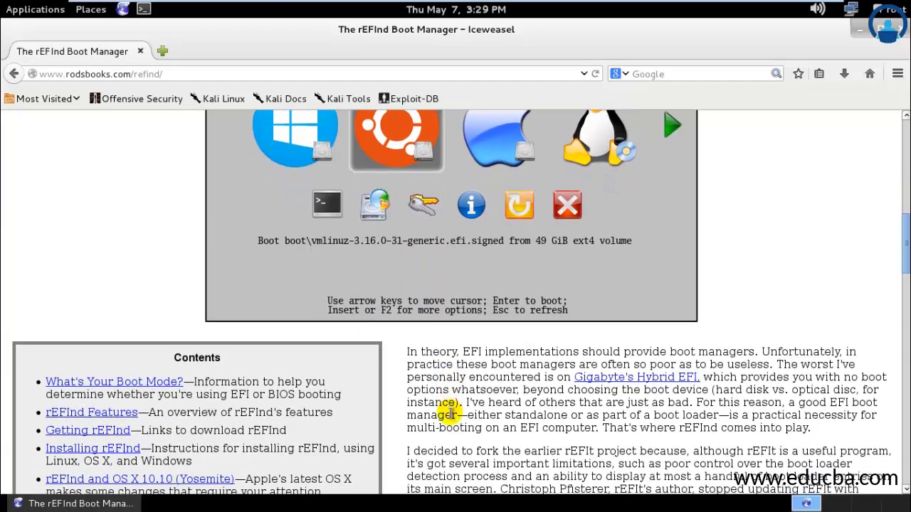
pyautogui.scroll(-12, 424, 361)
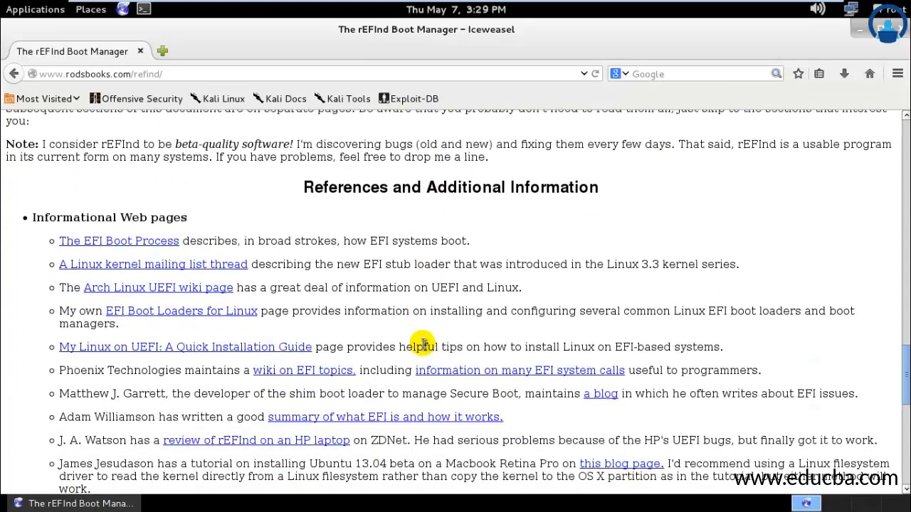
pyautogui.scroll(-1, 392, 247)
pyautogui.scroll(-1, 391, 247)
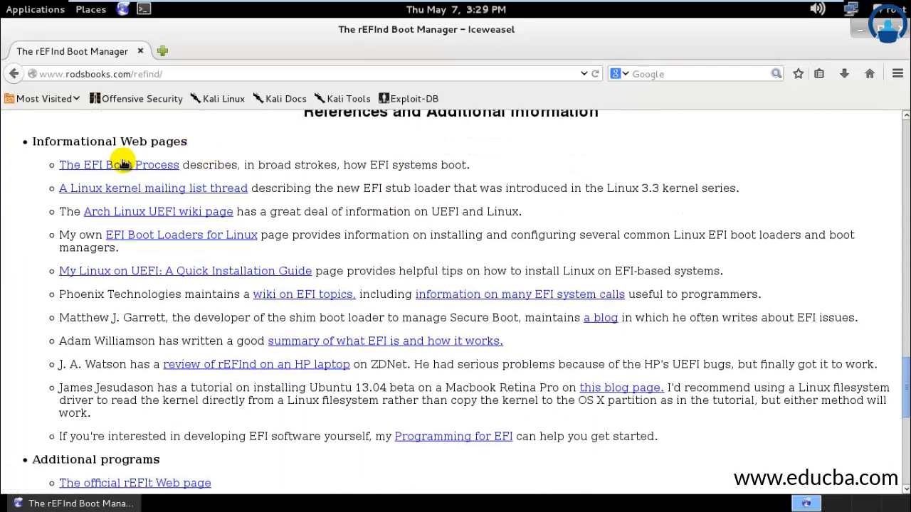
pyautogui.scroll(-3, 7, 254)
pyautogui.scroll(-3, 32, 253)
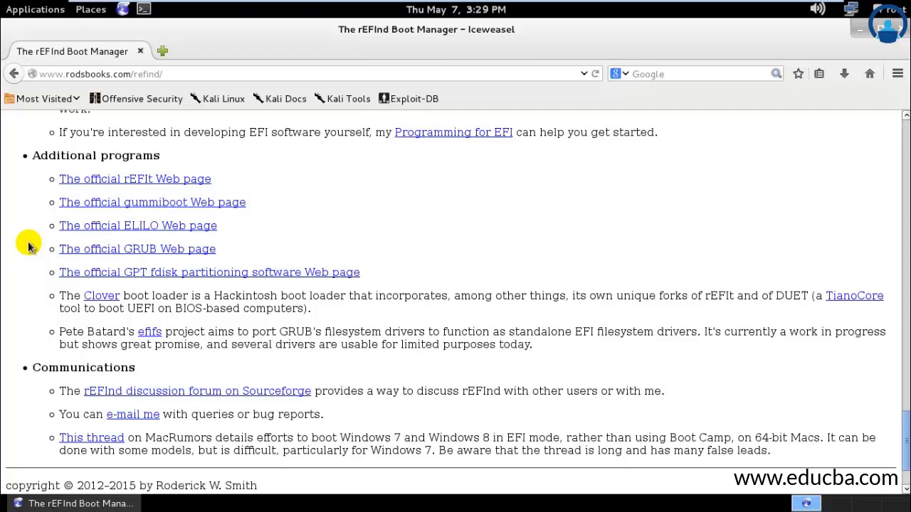
pyautogui.click(860, 29)
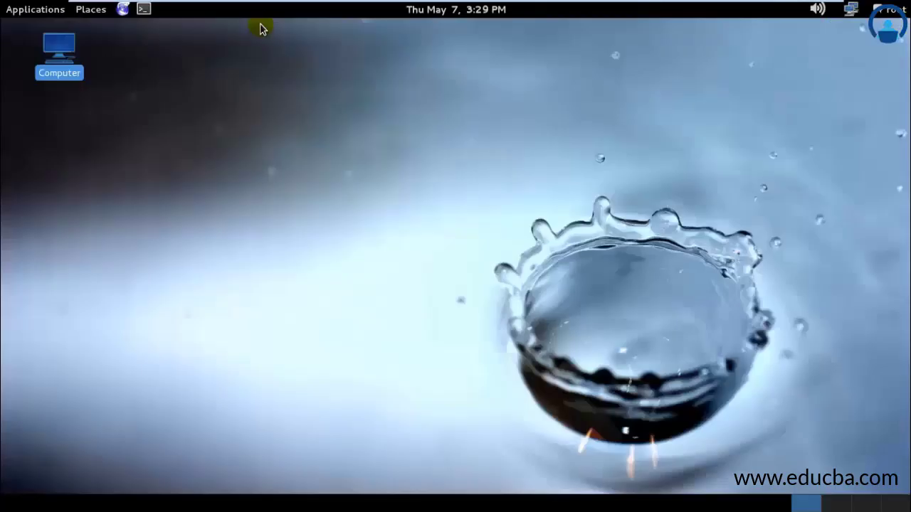
# - Open a terminal and try to change into the refind directory with "cd refind"
pyautogui.click(144, 9)
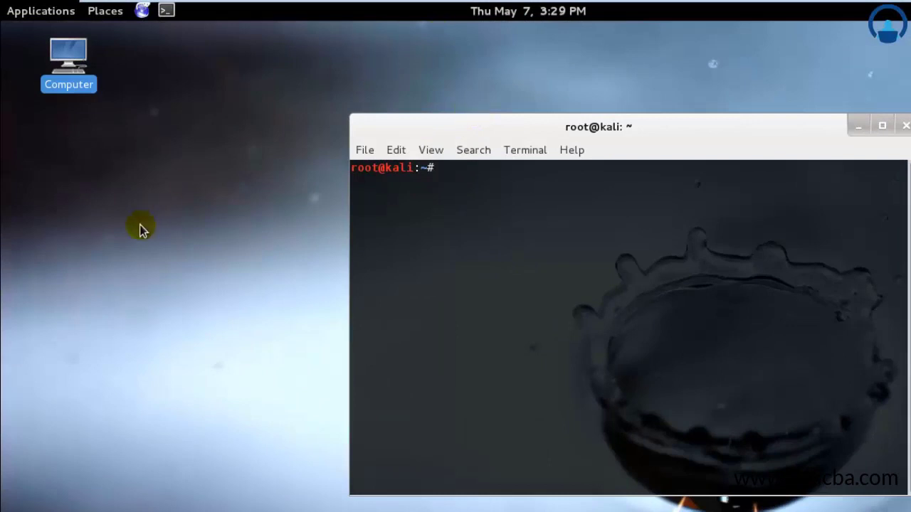
pyautogui.write('cd refind')
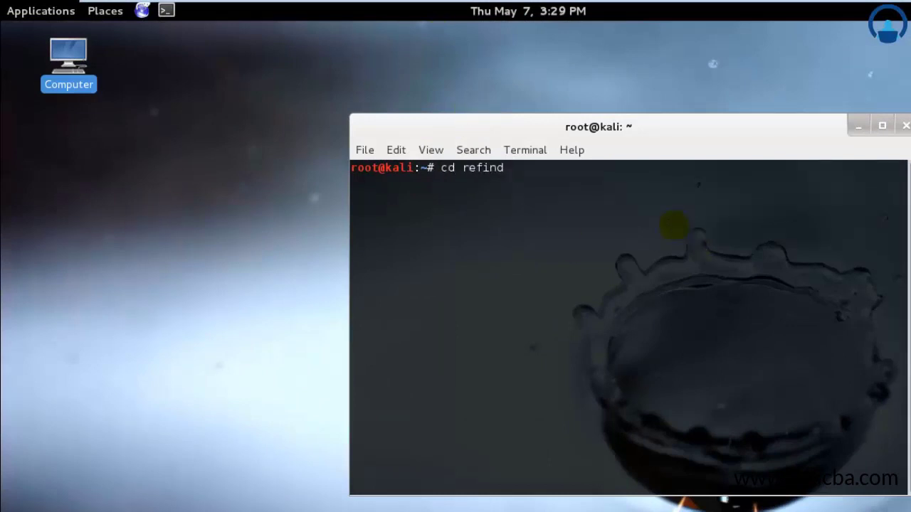
pyautogui.press('Return')
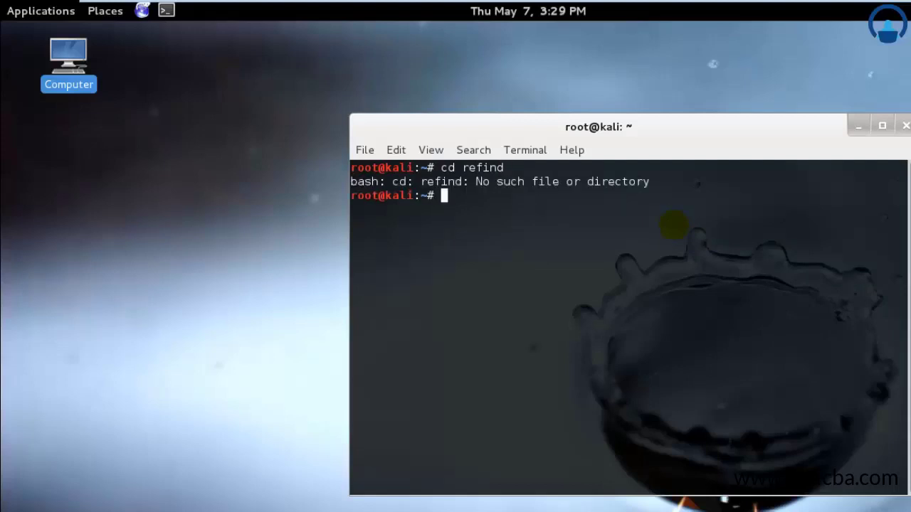
pyautogui.write('./install.sh')
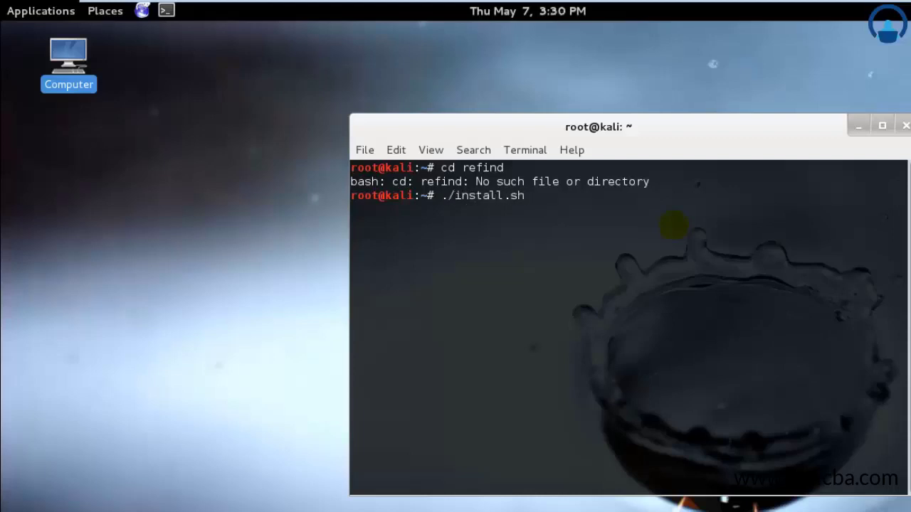
pyautogui.press('BackSpace')
pyautogui.press('BackSpace')
pyautogui.press('BackSpace')
pyautogui.press('BackSpace')
pyautogui.press('BackSpace')
pyautogui.press('BackSpace')
pyautogui.press('BackSpace')
pyautogui.press('BackSpace')
pyautogui.press('BackSpace')
pyautogui.press('BackSpace')
pyautogui.press('BackSpace')
pyautogui.press('BackSpace')
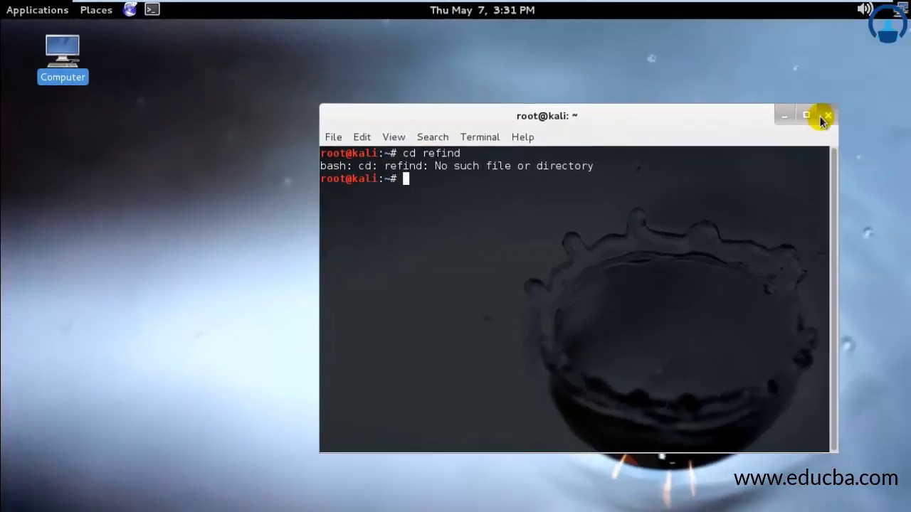
pyautogui.click(899, 128)
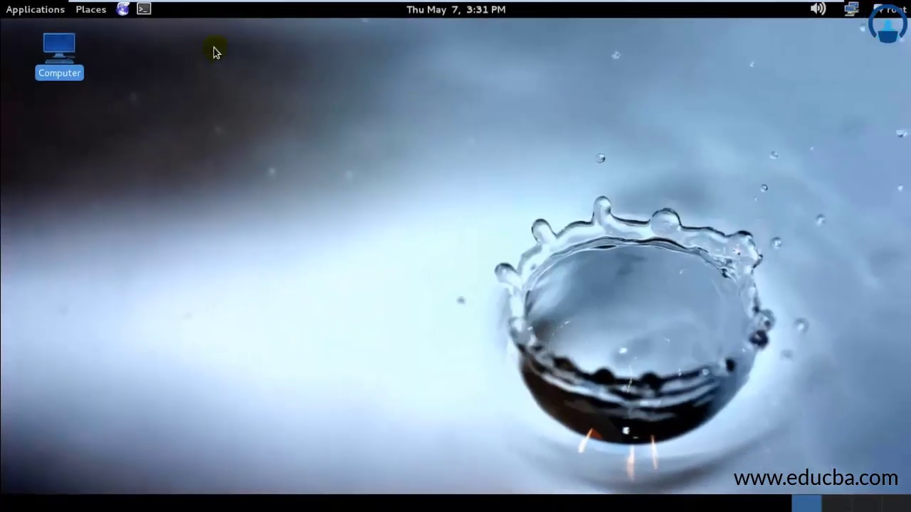
# - Open a new terminal and the Iceweasel browser, replacing the Kali homepage with a blank tab
pyautogui.click(149, 11)
pyautogui.click(123, 8)
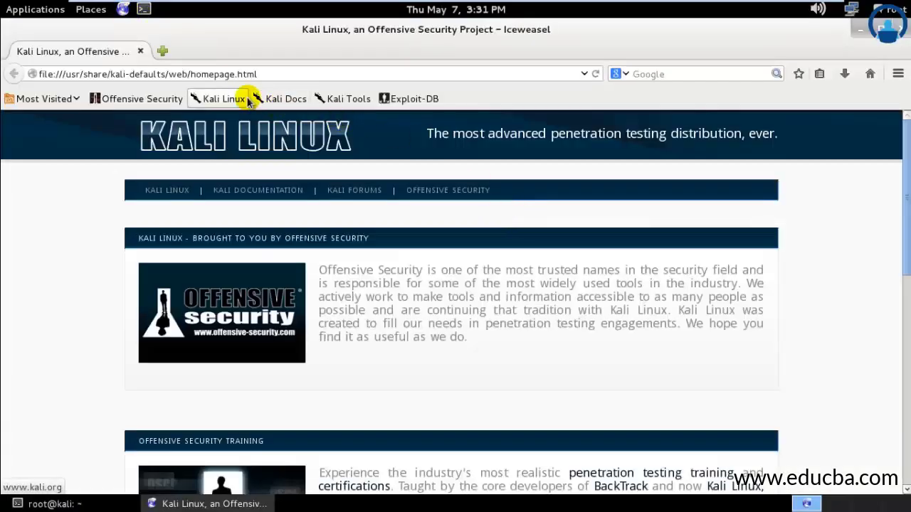
pyautogui.click(162, 51)
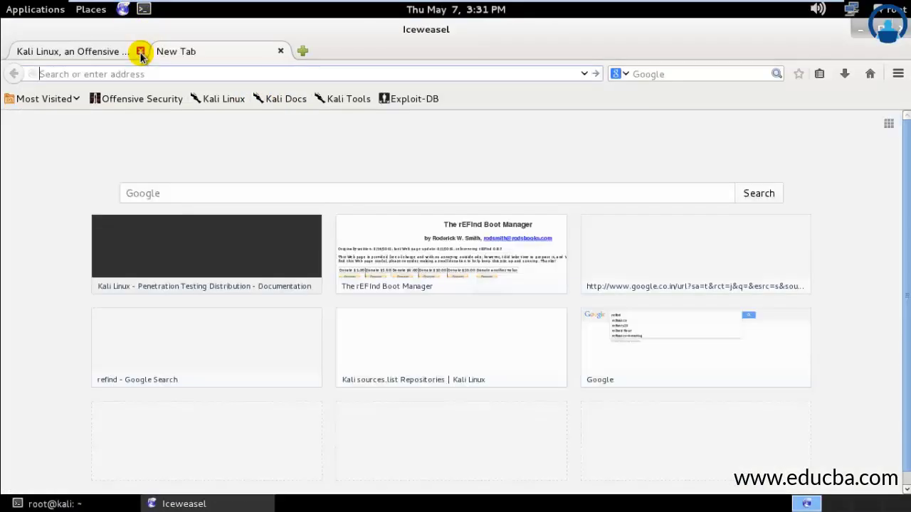
# - Search the web for "kali live usb"
pyautogui.click(181, 77)
pyautogui.write('kali liv')
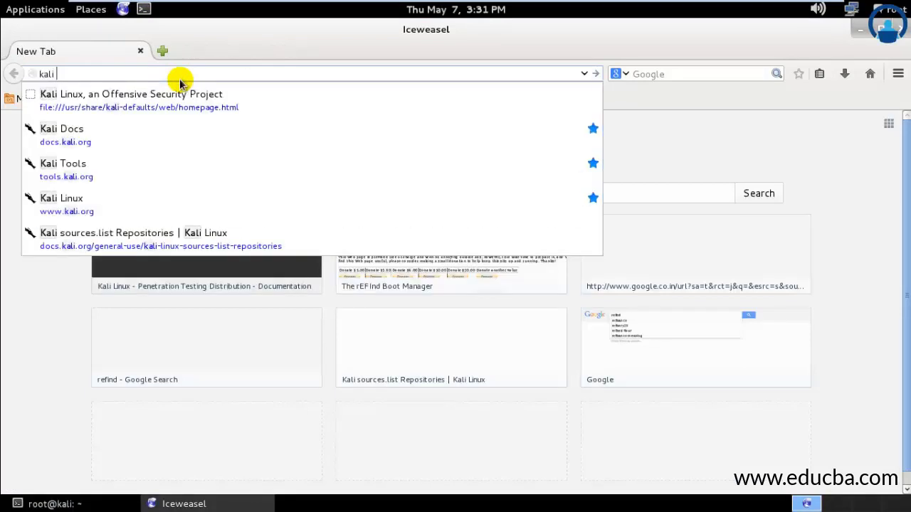
pyautogui.write('e usb')
pyautogui.press('Return')
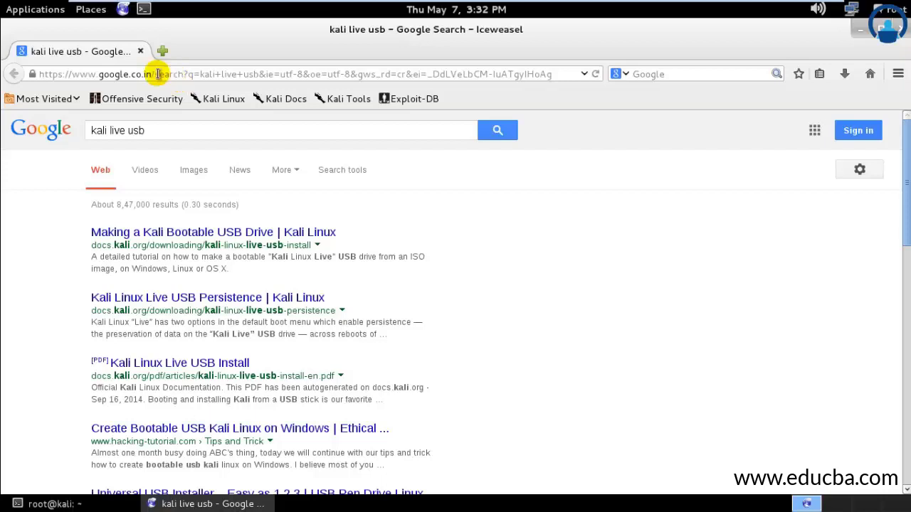
# - Open the "Making a Kali Bootable USB Drive" result in a new tab and switch to it
pyautogui.rightClick(229, 239)
pyautogui.click(229, 240)
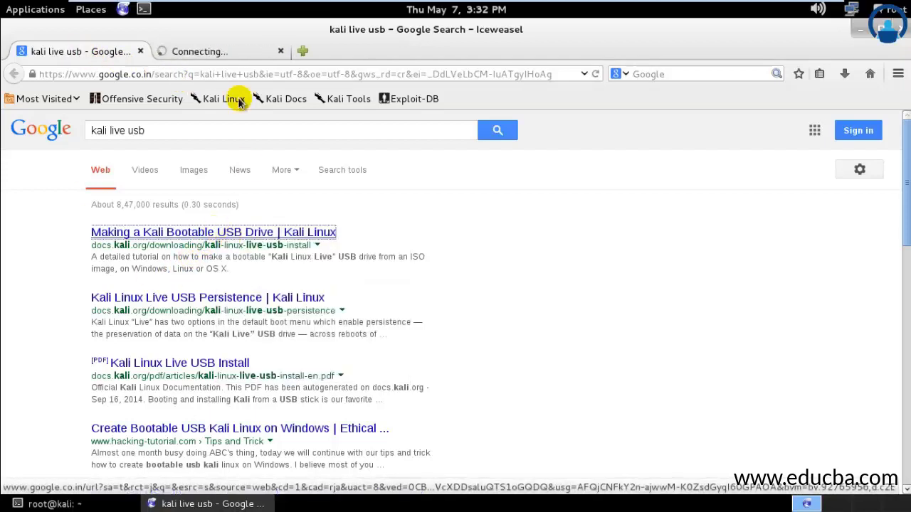
pyautogui.click(196, 52)
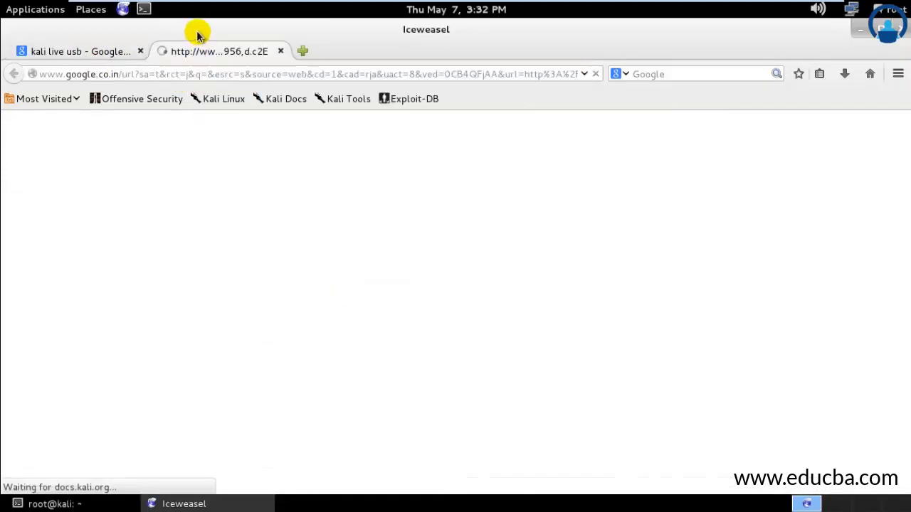
# - Search for "win32 disk imager" in another new tab and view its search results
pyautogui.click(75, 52)
pyautogui.click(189, 135)
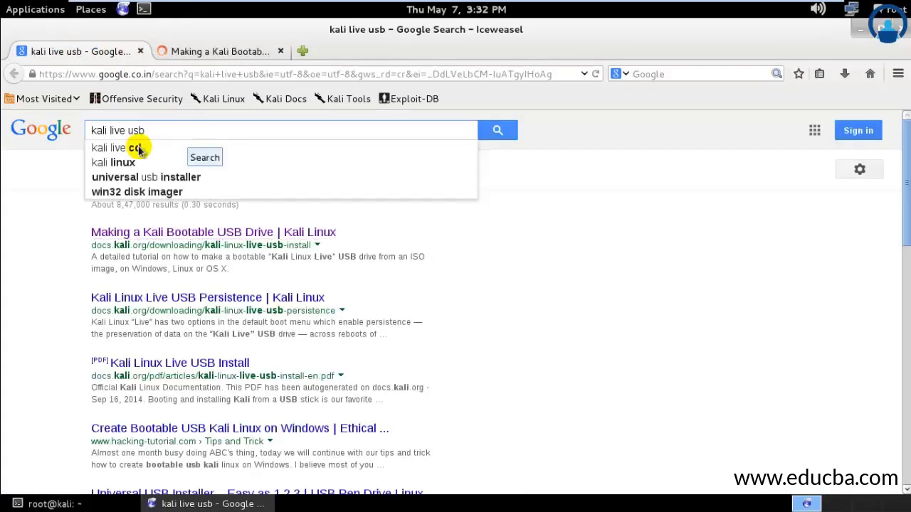
pyautogui.click(305, 50)
pyautogui.write('win32 disk imager')
pyautogui.press('Return')
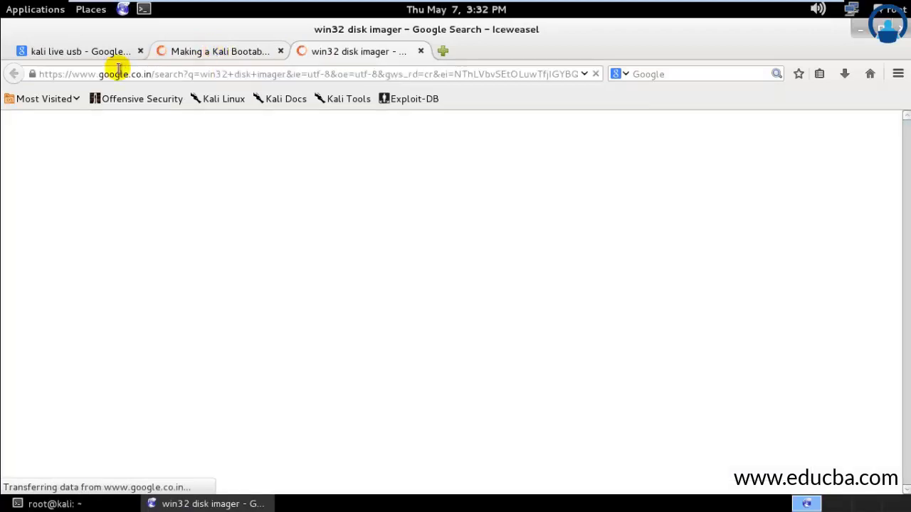
pyautogui.click(63, 52)
pyautogui.click(344, 52)
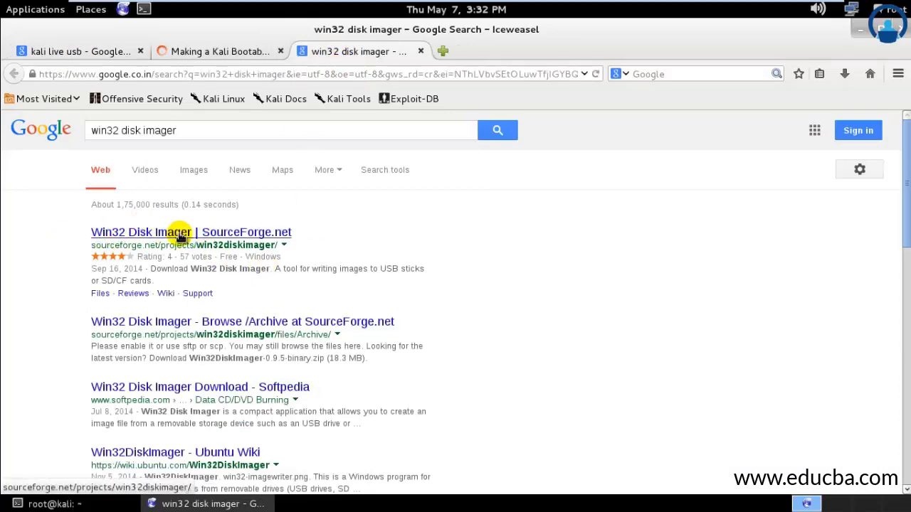
# - Close the Win32 Disk Imager tab and read the Windows and Linux procedures in the Kali bootable USB guide
pyautogui.click(420, 51)
pyautogui.scroll(-3, 420, 299)
pyautogui.scroll(-15, 424, 309)
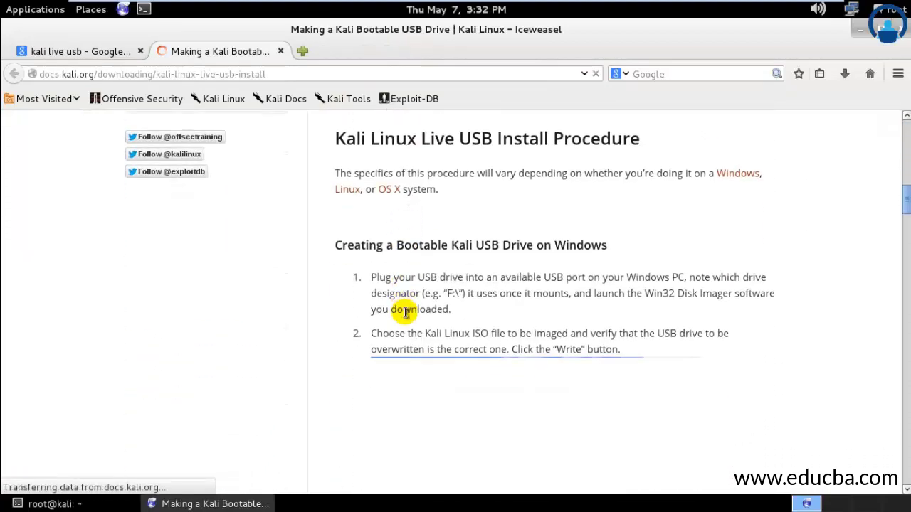
pyautogui.scroll(-10, 404, 310)
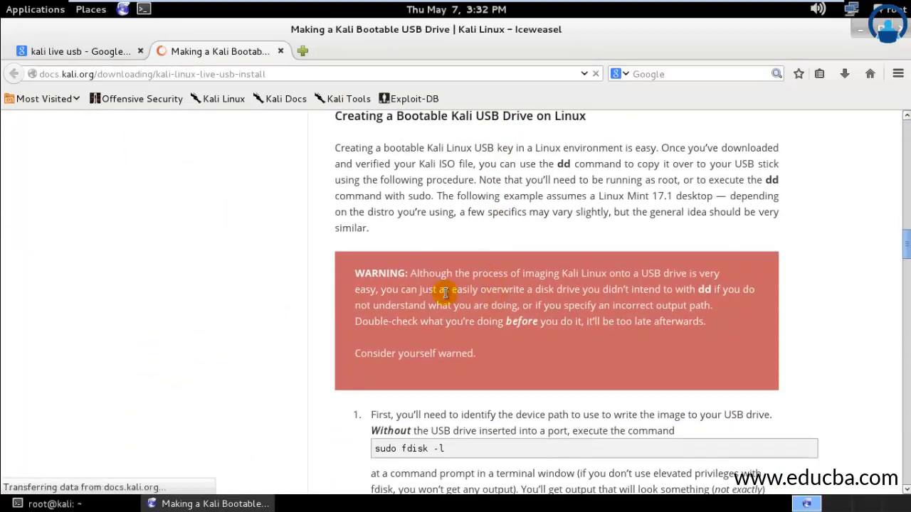
pyautogui.scroll(-10, 443, 296)
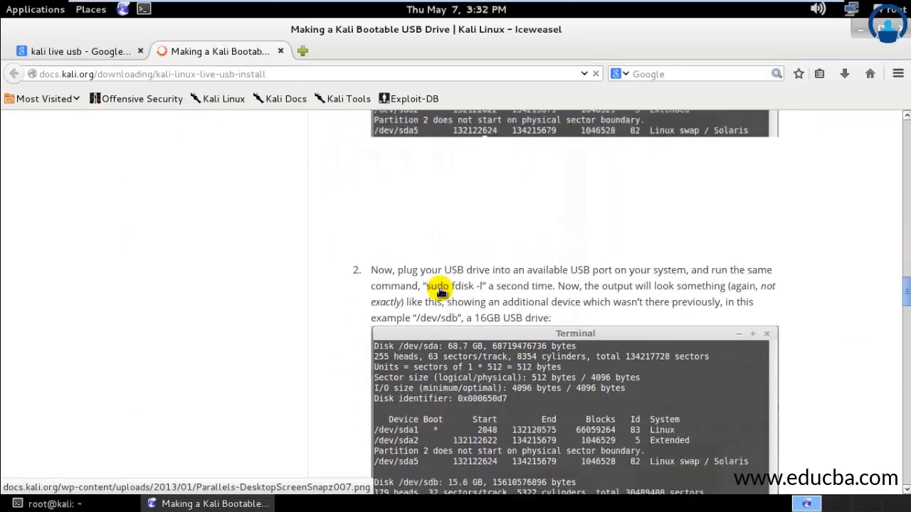
pyautogui.scroll(-10, 441, 292)
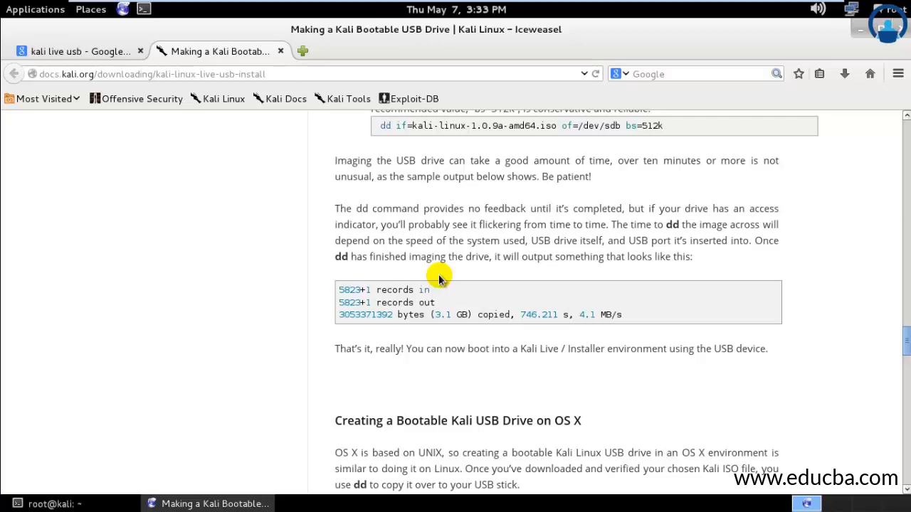
# - Close the Kali bootable USB guide and the "kali live usb" search results, ending the browser session, and relaunch the browser
pyautogui.scroll(-5, 463, 311)
pyautogui.click(280, 51)
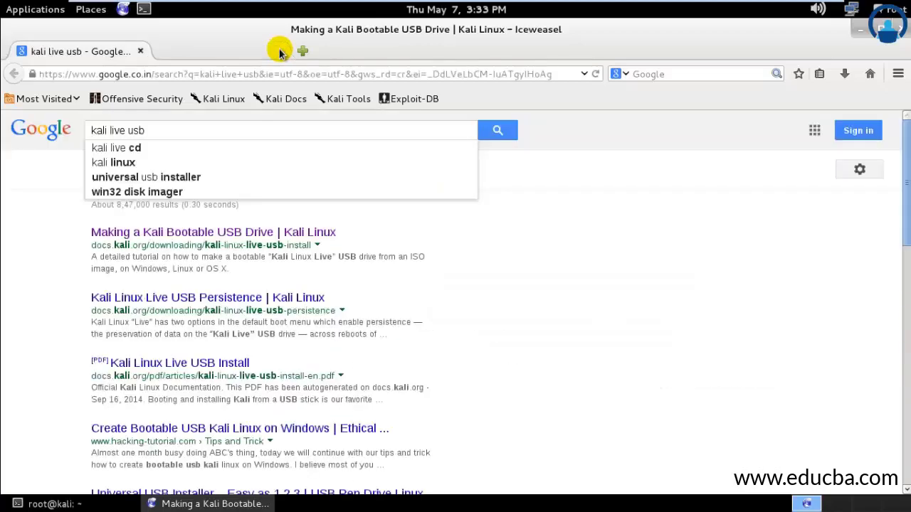
pyautogui.click(141, 51)
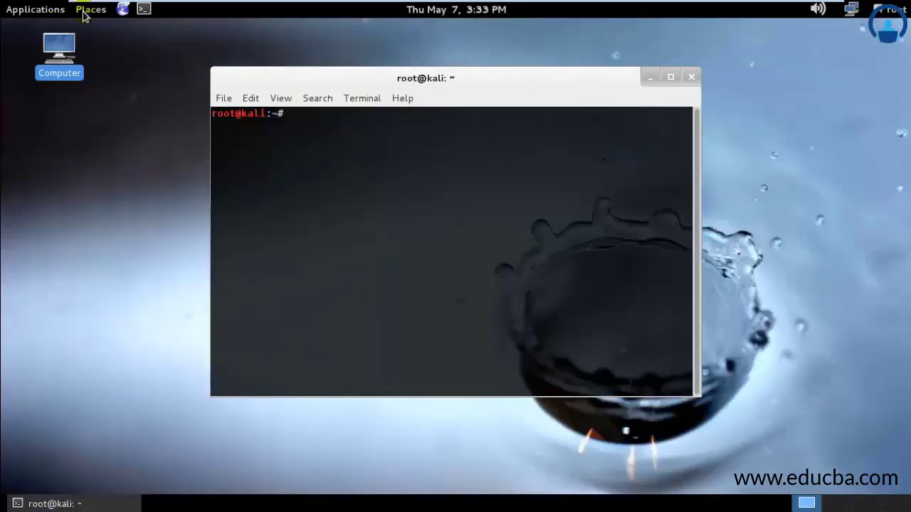
pyautogui.click(124, 8)
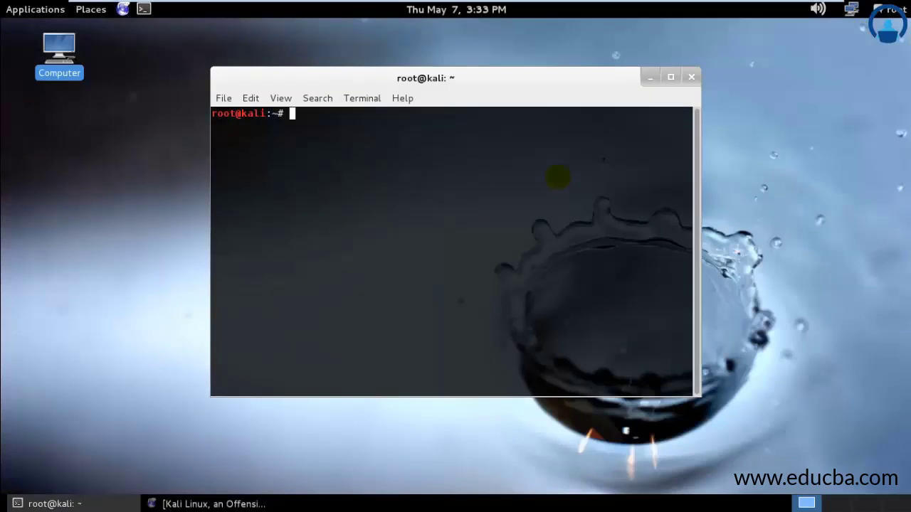
# - Start the Social-Engineer Toolkit in the terminal with setoolkit and agree to its terms of service
pyautogui.write('setoolkit')
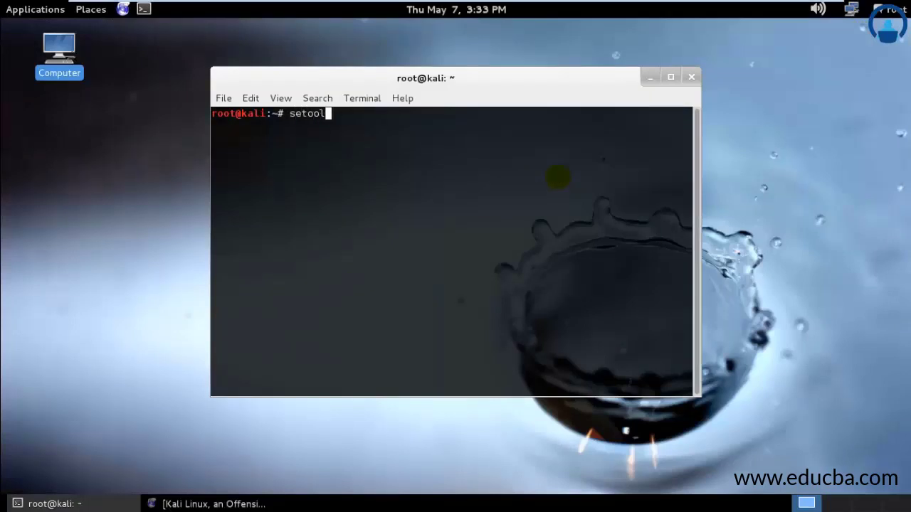
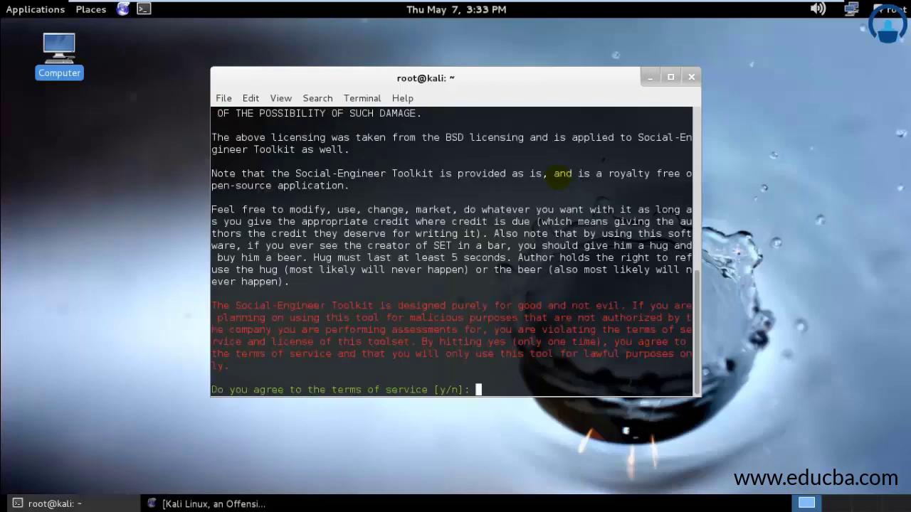
pyautogui.write('y')
pyautogui.press('Return')
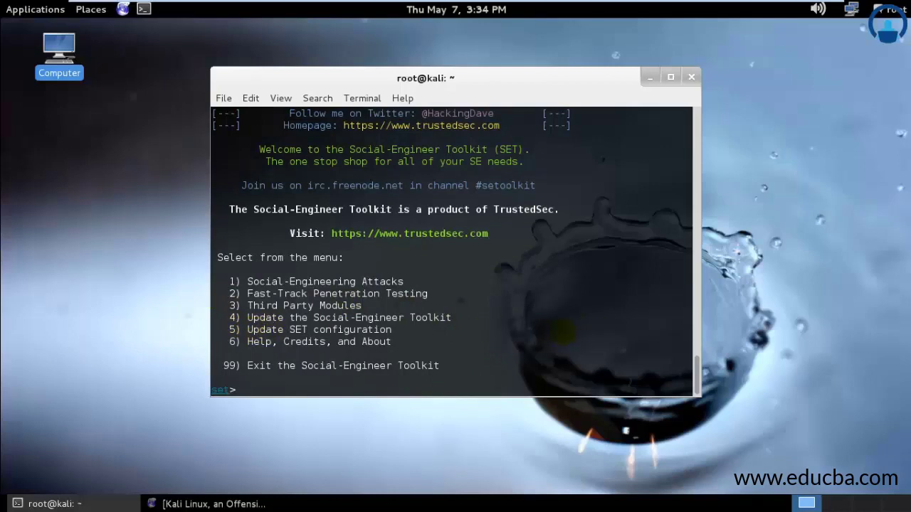
# - Run the Social-Engineer Toolkit update with option 4 and its configuration update with option 5
pyautogui.write('4')
pyautogui.press('Return')
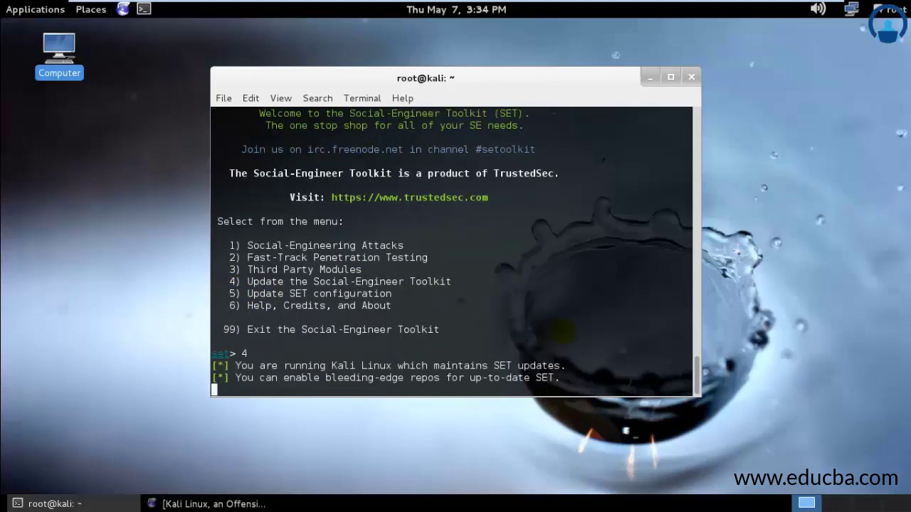
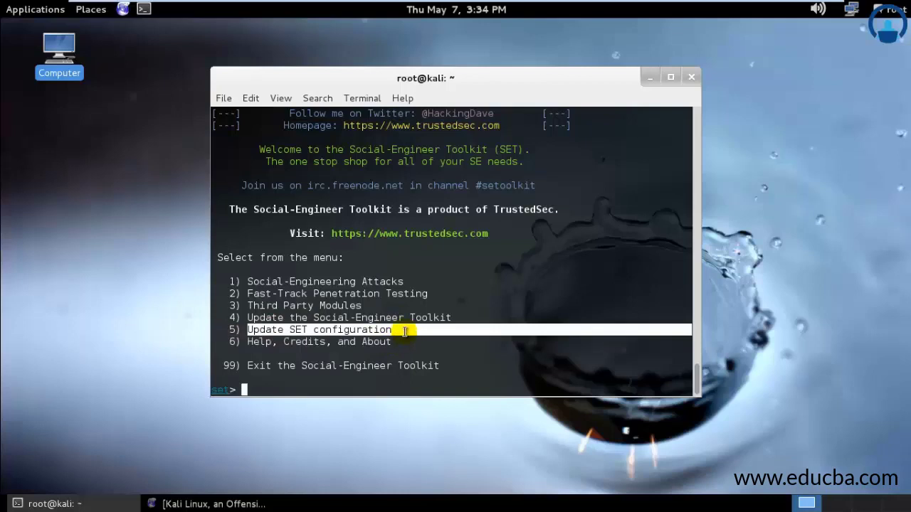
pyautogui.write('5')
pyautogui.press('Return')
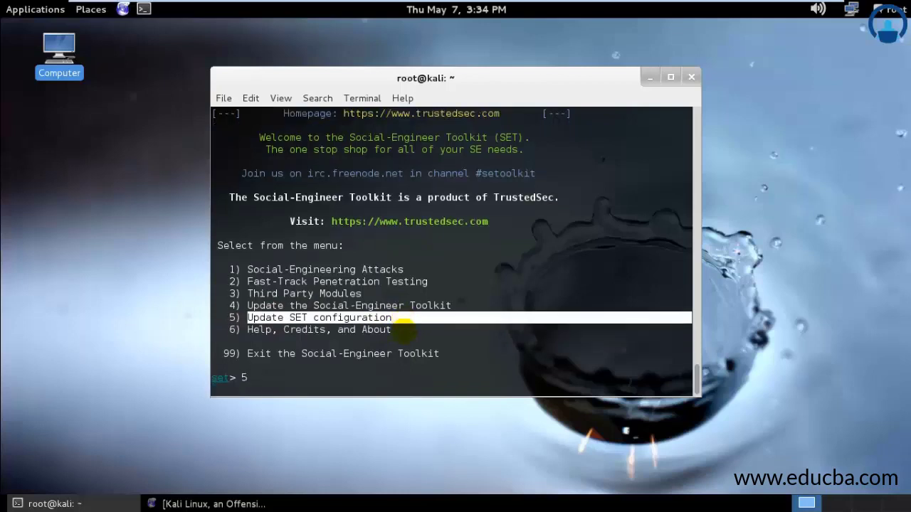
pyautogui.press('Return')
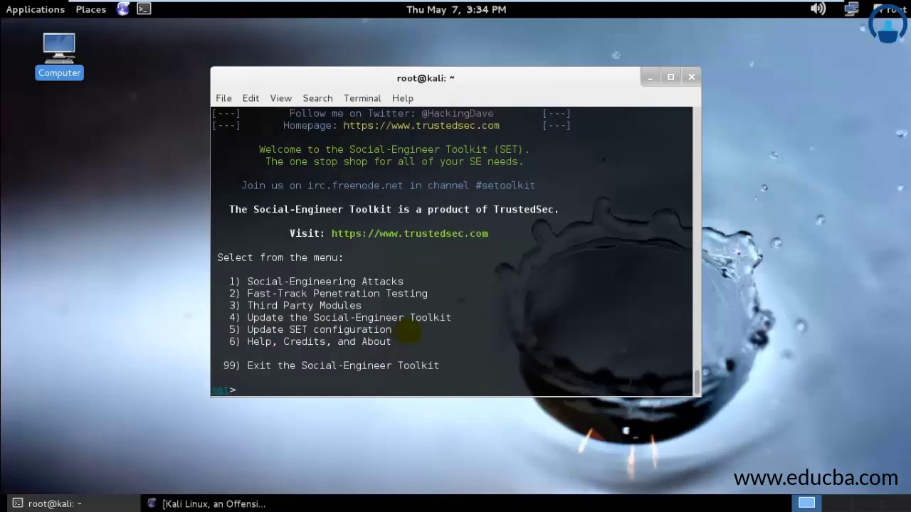
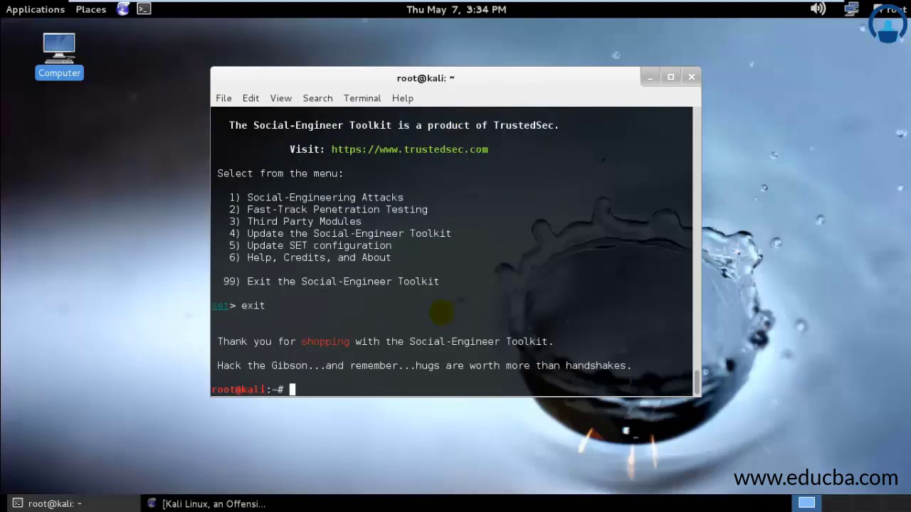
# - Start the Metasploit Framework console with msfconsole and close the minimized browser window
pyautogui.write('msfconsole')
pyautogui.press('Return')
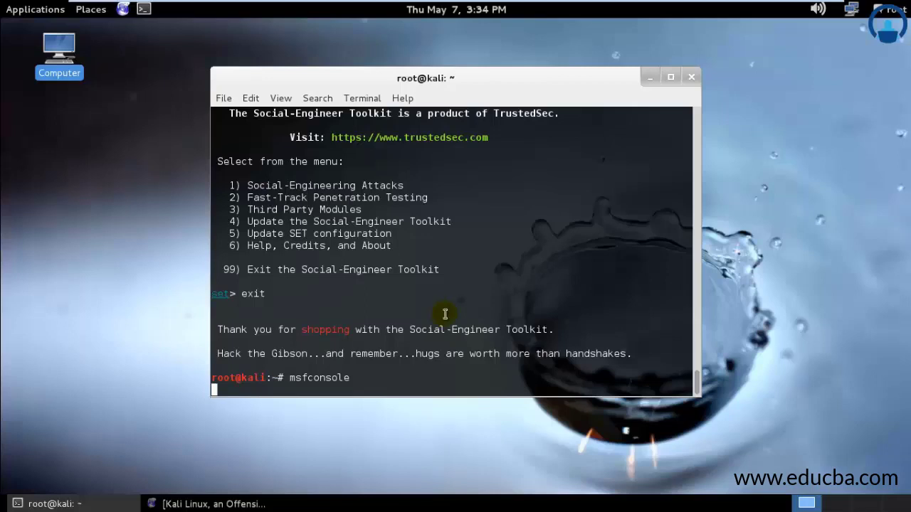
pyautogui.click(809, 7)
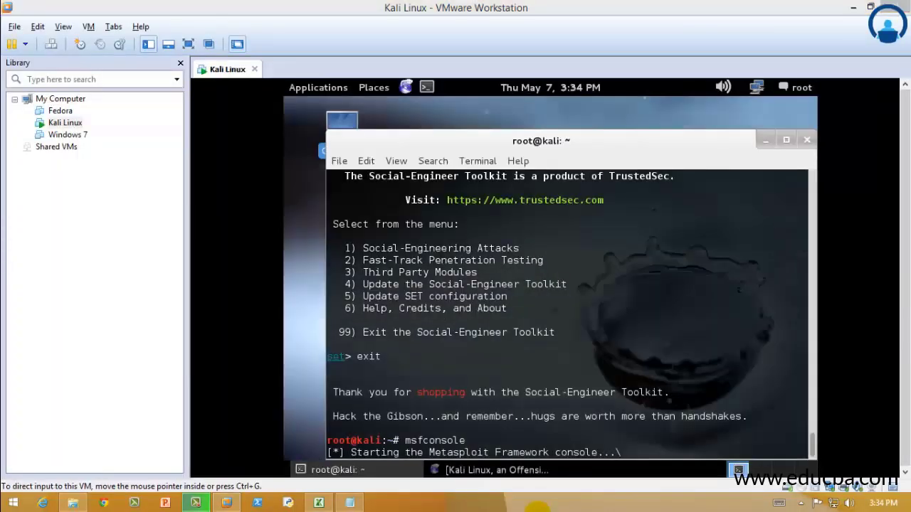
pyautogui.hotkey('ctrl', 'alt', 'Return')
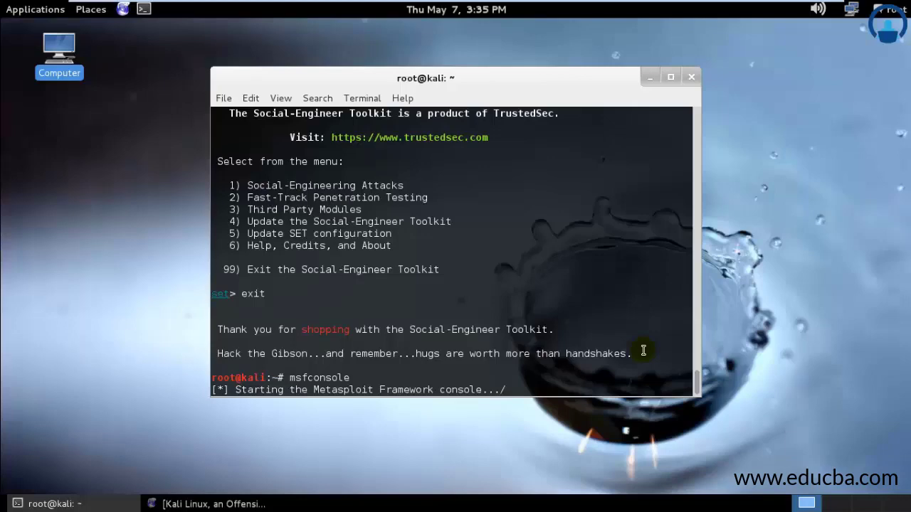
pyautogui.click(237, 504)
pyautogui.click(896, 25)
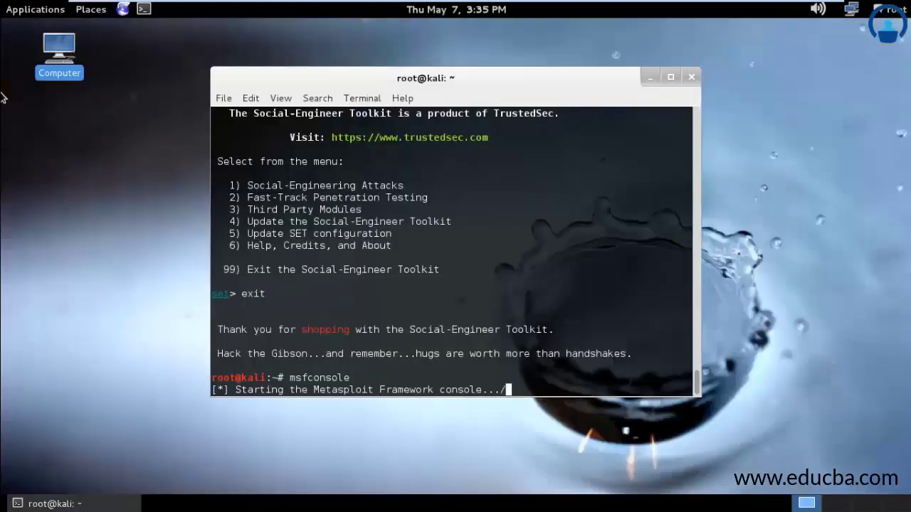
# - Look through the application categories, view the Office items in the main menu editor, and close the editor
pyautogui.click(37, 8)
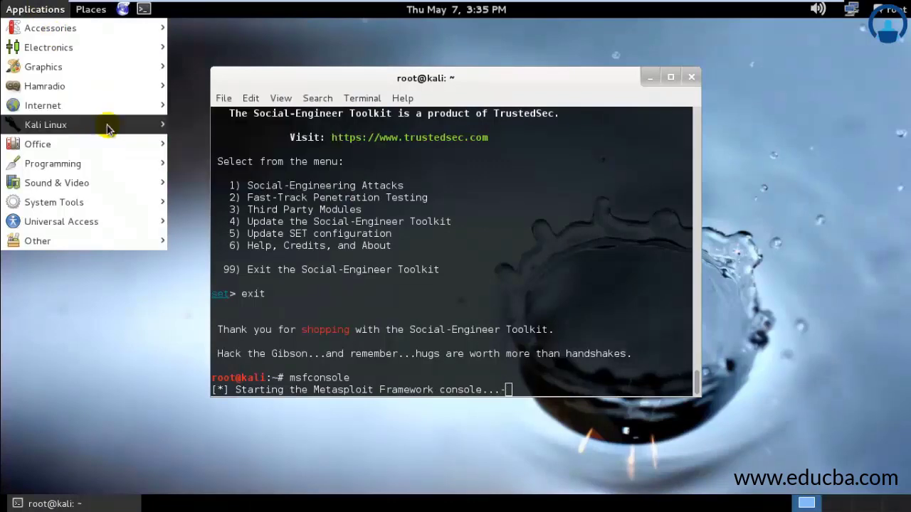
pyautogui.moveTo(162, 144)
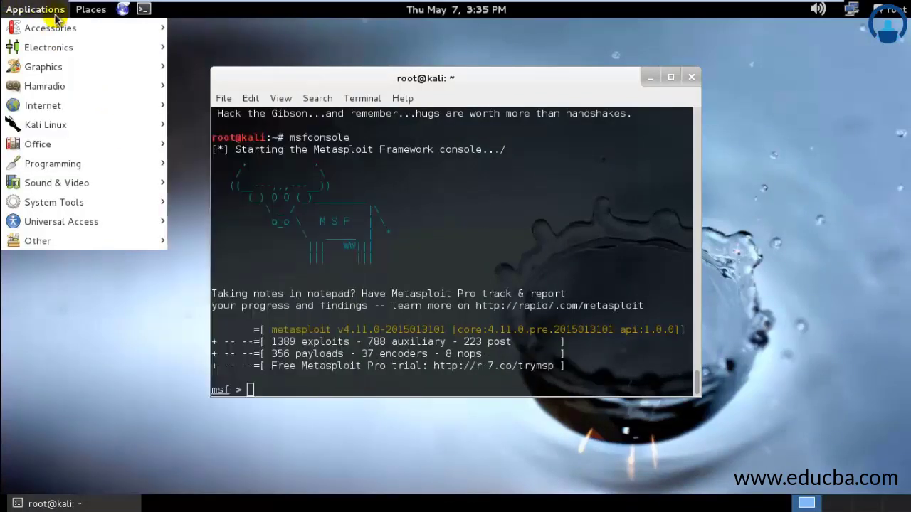
pyautogui.click(18, 7)
pyautogui.rightClick(21, 9)
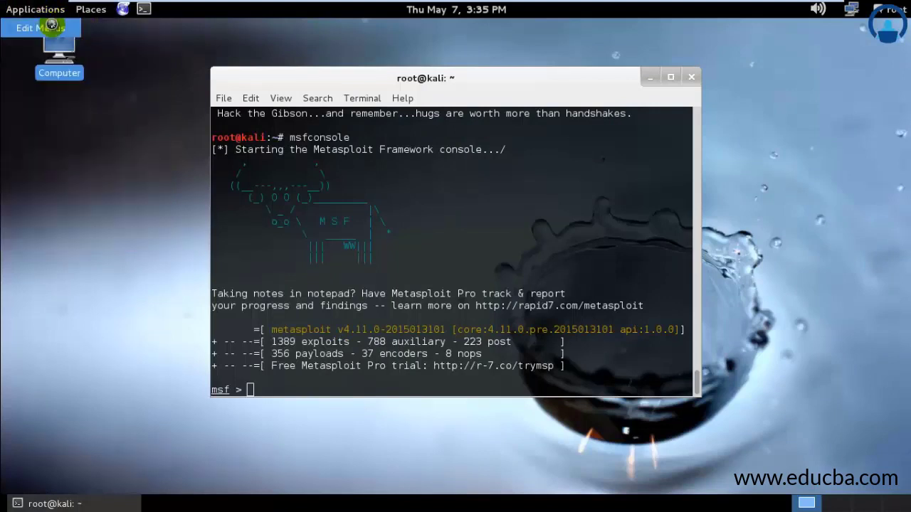
pyautogui.click(51, 27)
pyautogui.click(313, 283)
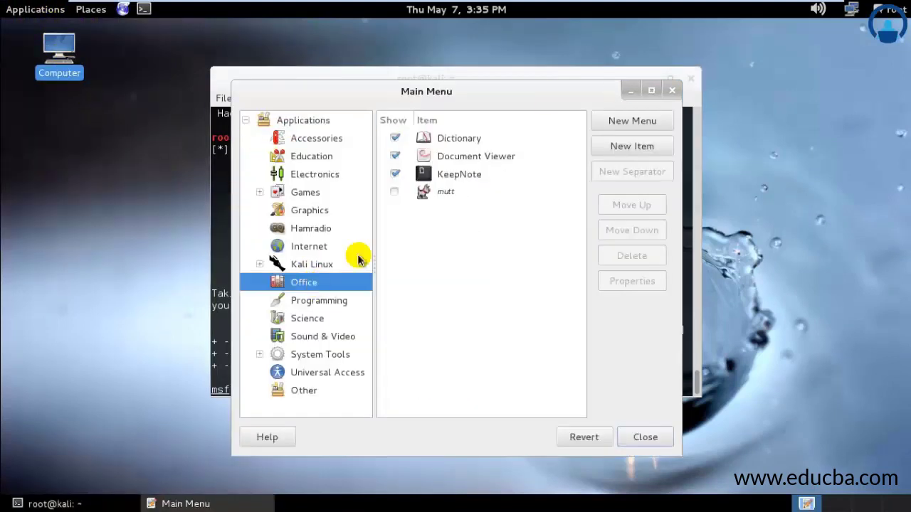
pyautogui.click(672, 89)
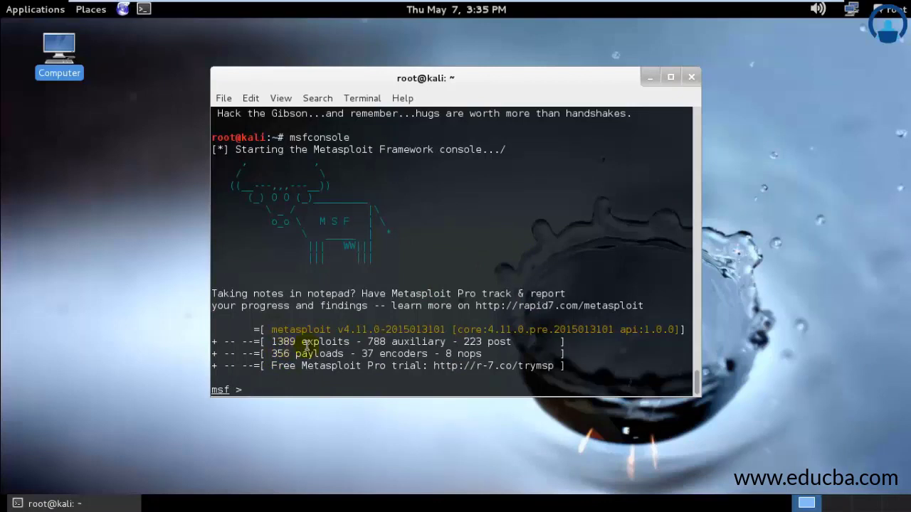
# - Highlight module counts in the Metasploit startup banner and update the framework with msfupdate
pyautogui.doubleClick(376, 342)
pyautogui.moveTo(271, 354); pyautogui.dragTo(344, 354)
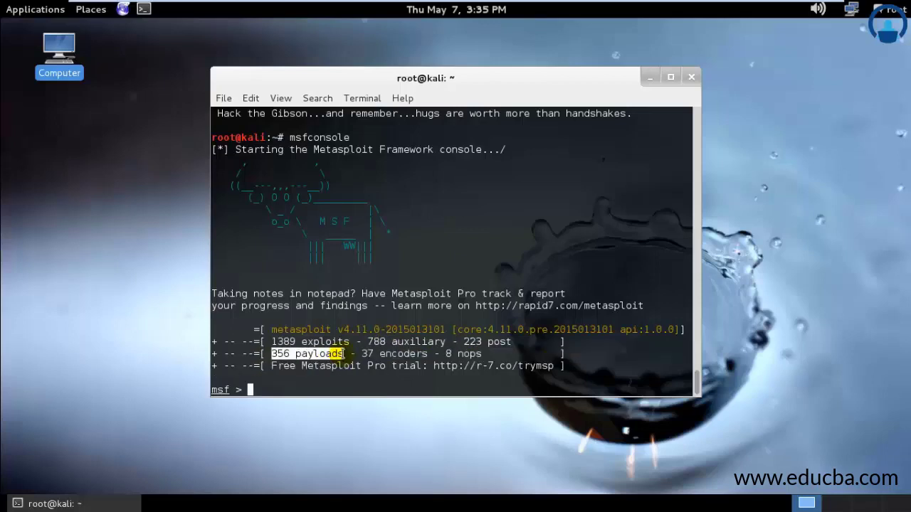
pyautogui.click(399, 366)
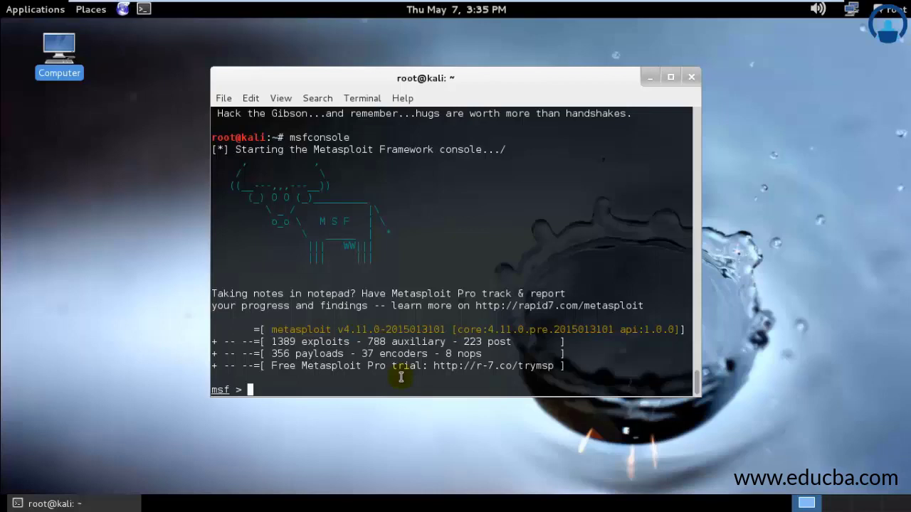
pyautogui.write('msfupdate')
pyautogui.press('Return')
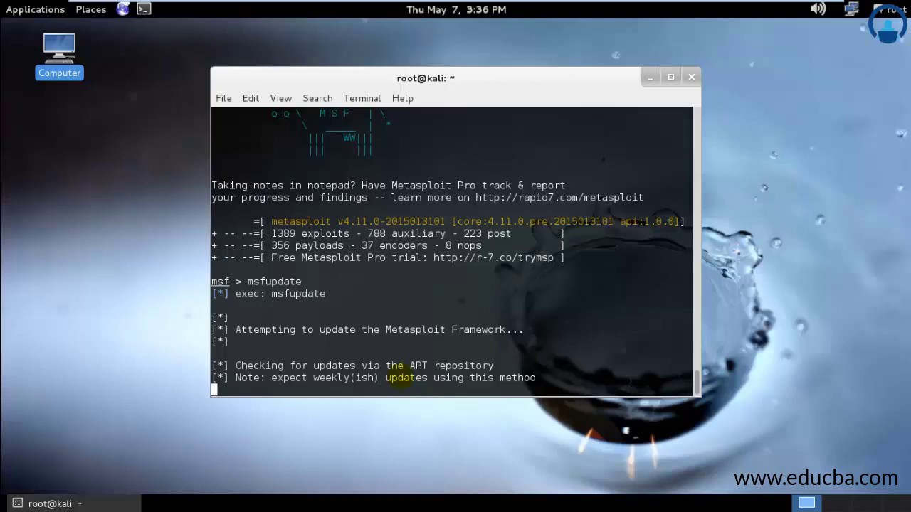
# - Open a second terminal, enter "apt-get install openjre-sdk-" without running it, and move the window over the first terminal
pyautogui.click(144, 9)
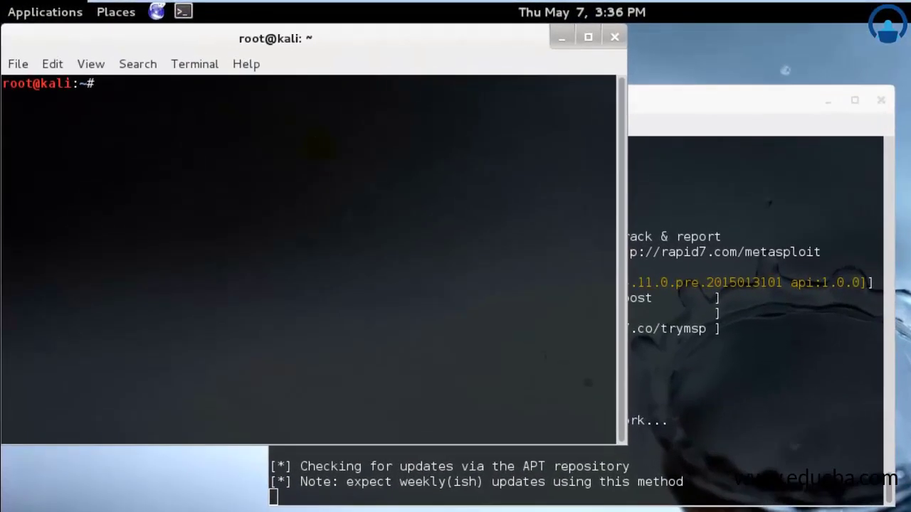
pyautogui.write('apt-get install openhre')
pyautogui.press('BackSpace')
pyautogui.press('BackSpace')
pyautogui.press('BackSpace')
pyautogui.write('jre-sdk-')
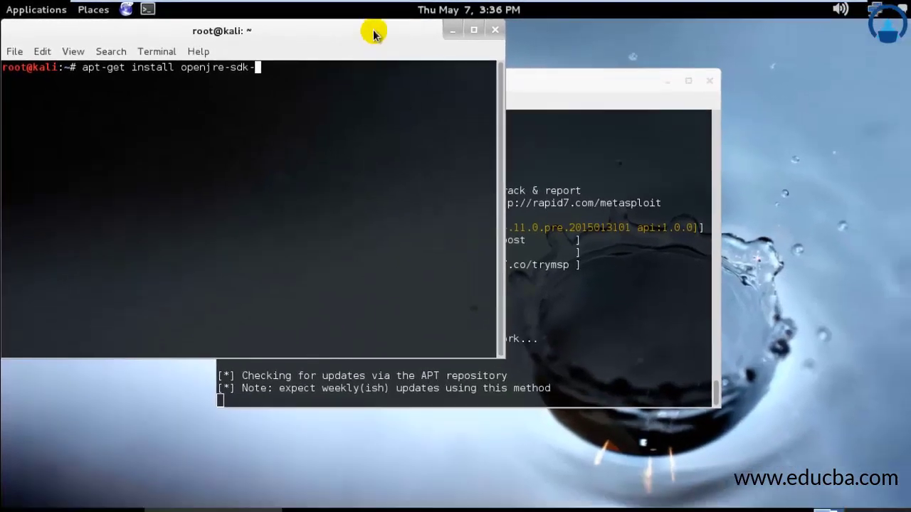
pyautogui.moveTo(393, 36); pyautogui.dragTo(898, 100)
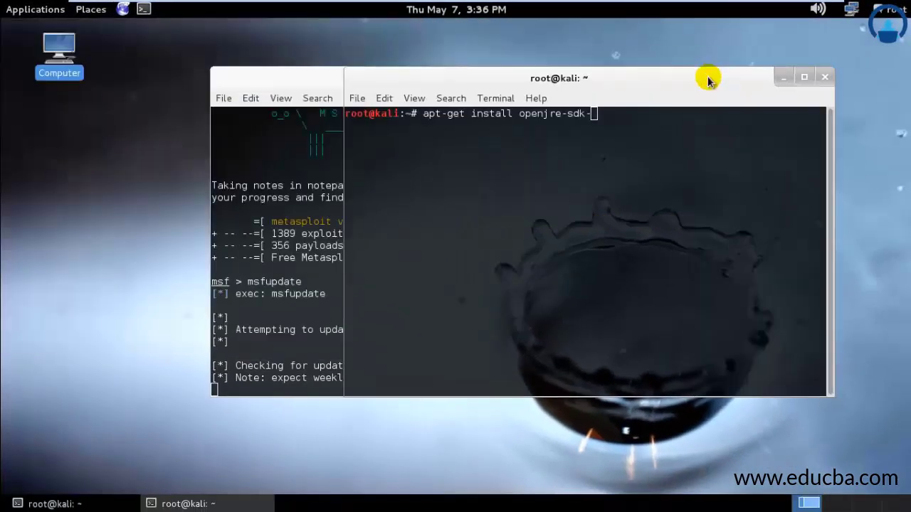
# - Open the browser and search the web for "install java kali linux"
pyautogui.click(123, 8)
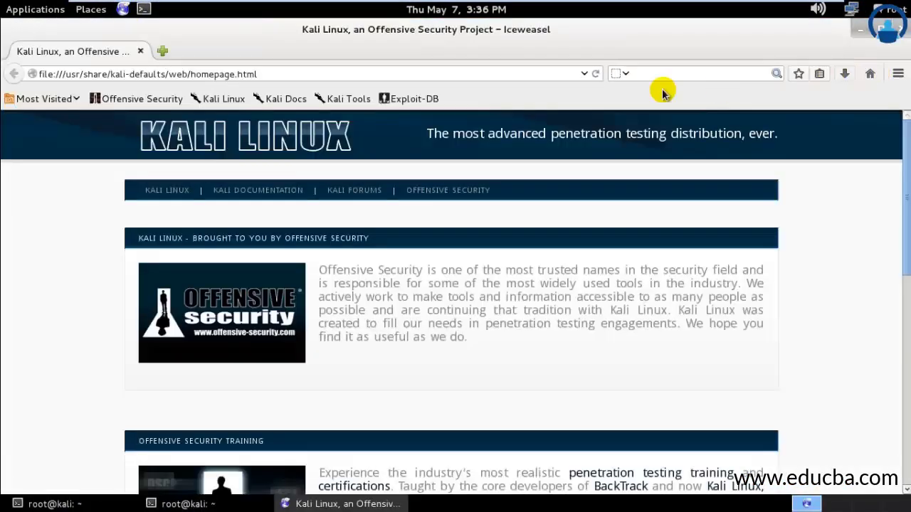
pyautogui.click(719, 71)
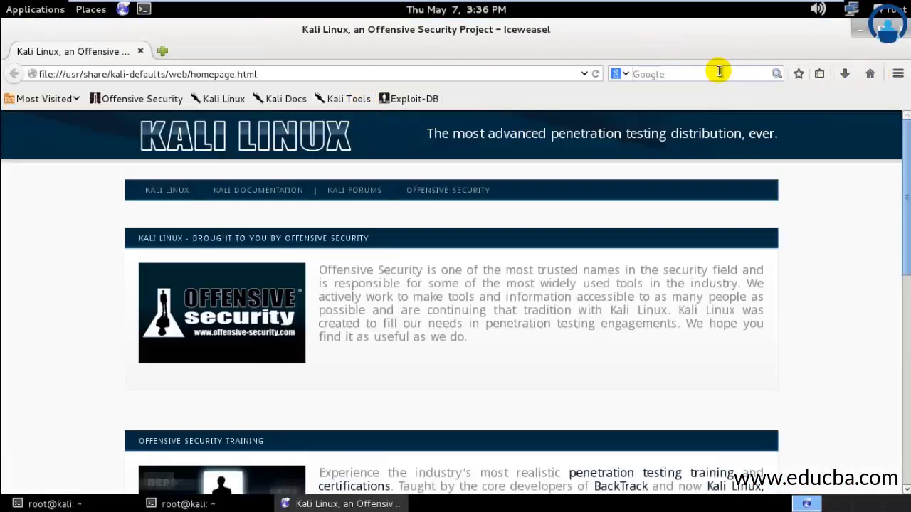
pyautogui.write('install java kali linux')
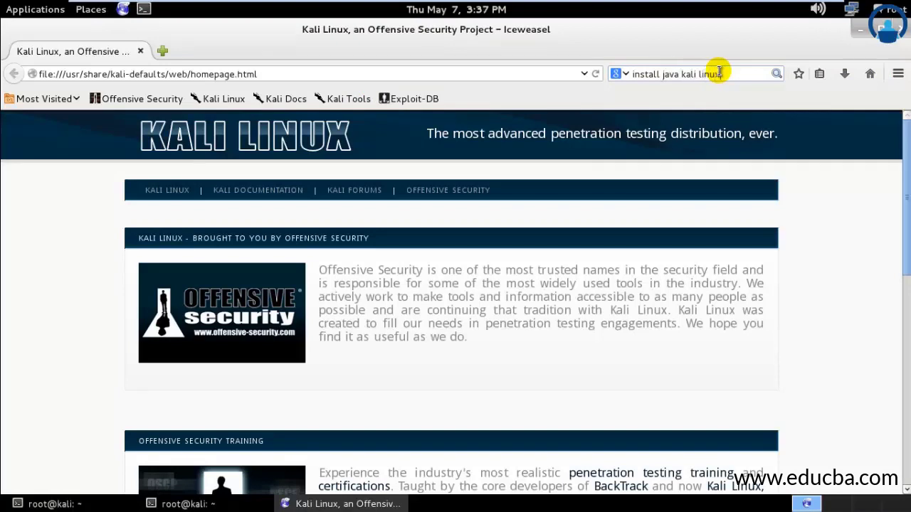
pyautogui.press('Return')
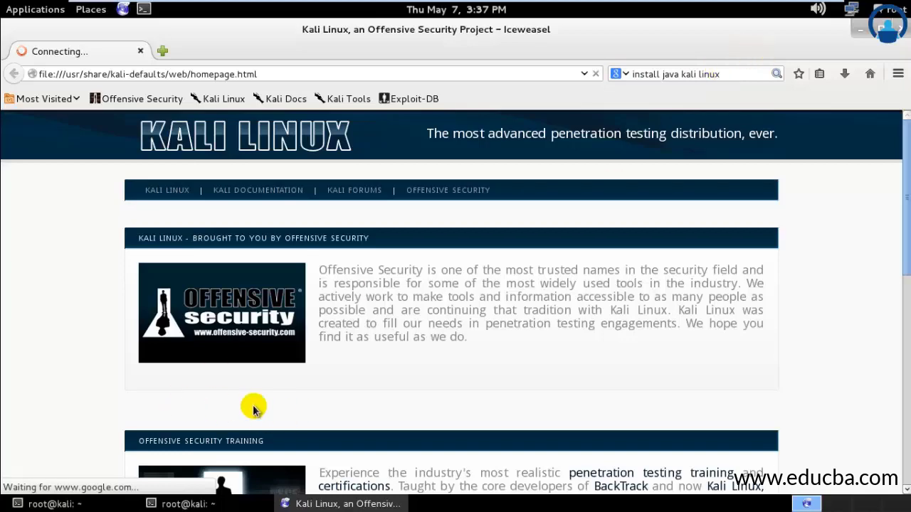
# - Search for "install adobe flash" in a new tab and return to the Java installation search results
pyautogui.click(163, 51)
pyautogui.write('ins')
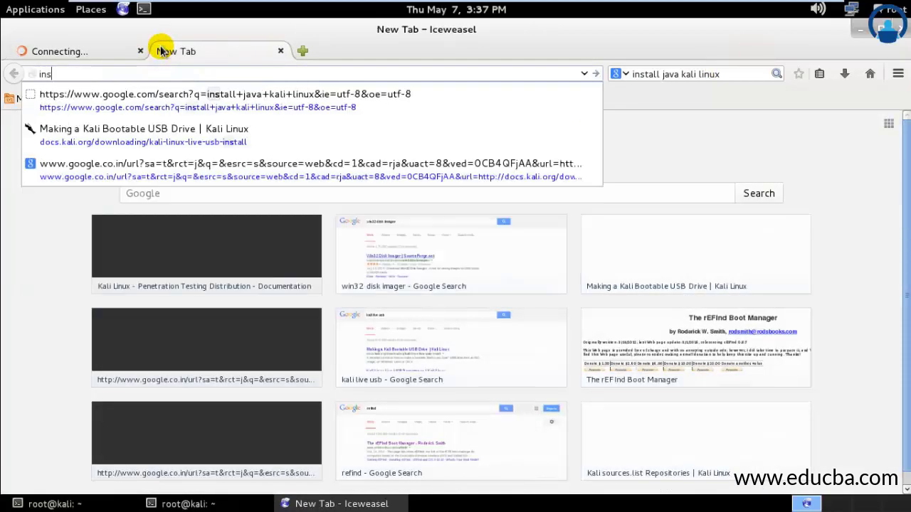
pyautogui.write('tall adobe r')
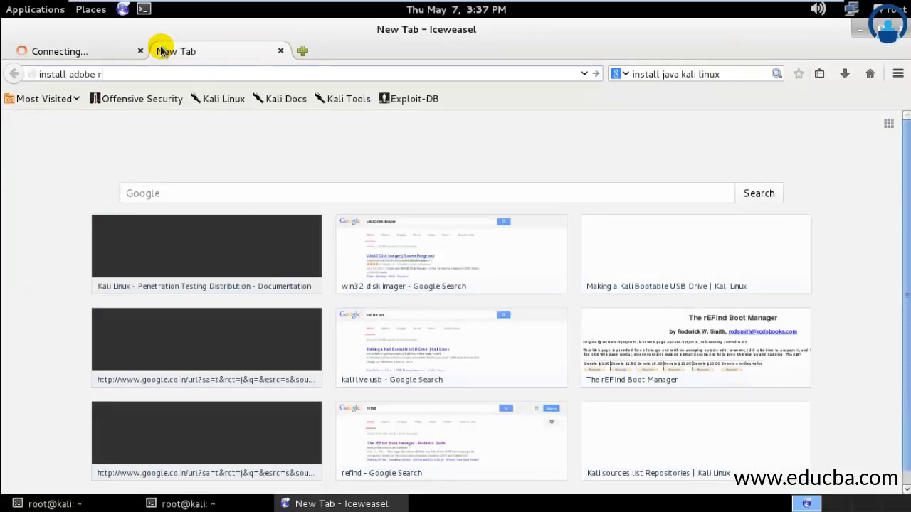
pyautogui.press('BackSpace')
pyautogui.write('g')
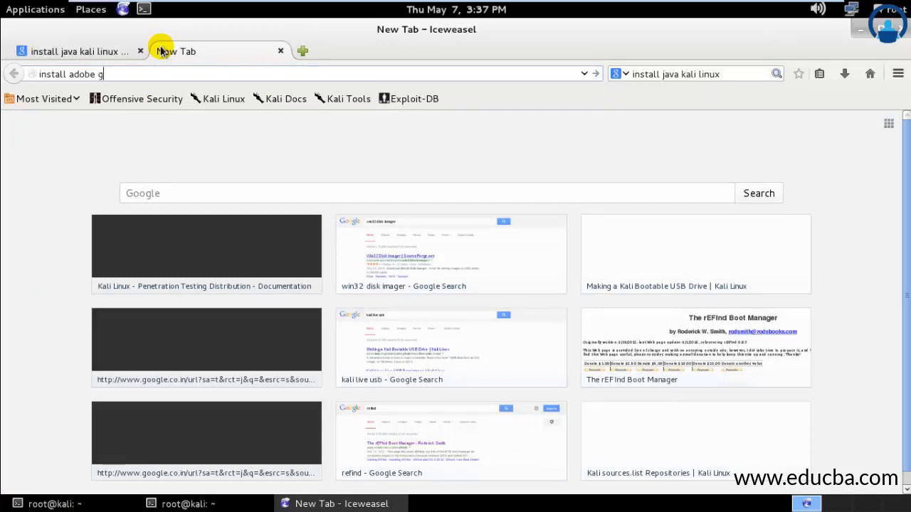
pyautogui.write('flash')
pyautogui.press('Return')
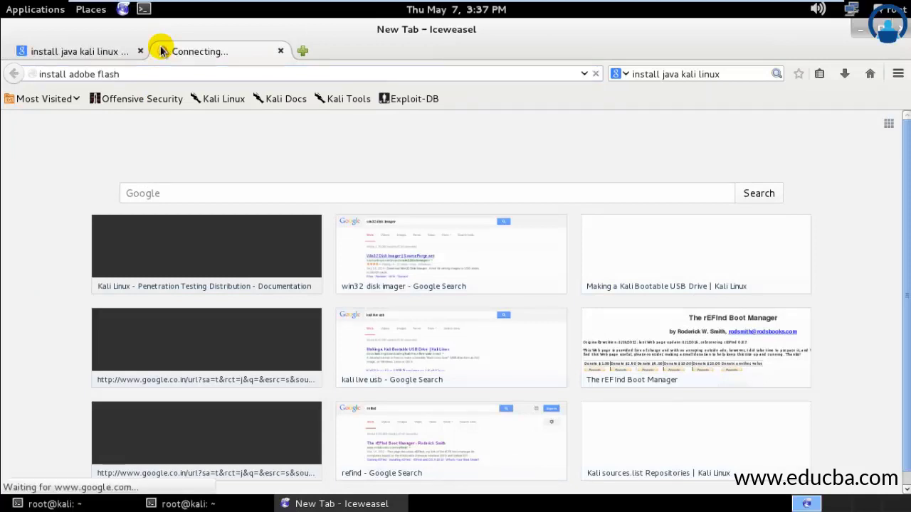
pyautogui.click(84, 51)
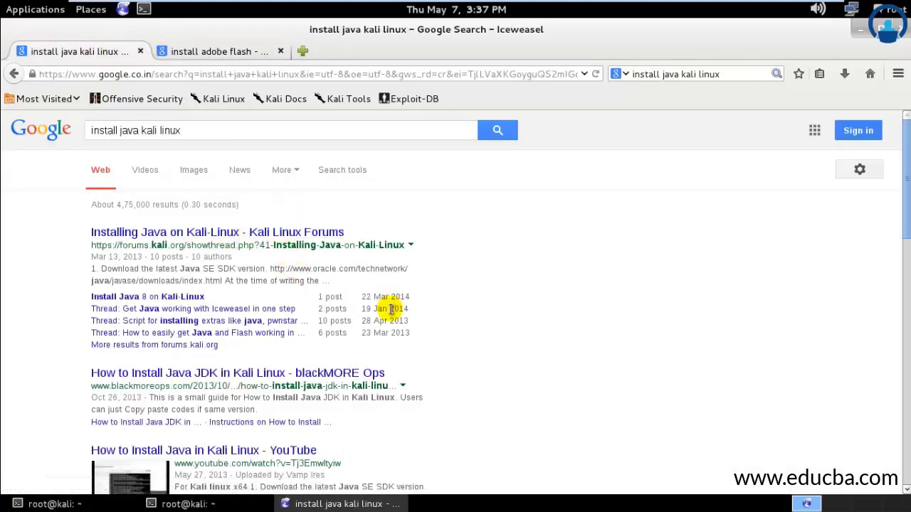
# - Look through the Java installation results and open the blackMORE Ops "How to Install Java JDK in Kali Linux" guide in a new tab
pyautogui.scroll(-4, 388, 310)
pyautogui.scroll(-3, 390, 315)
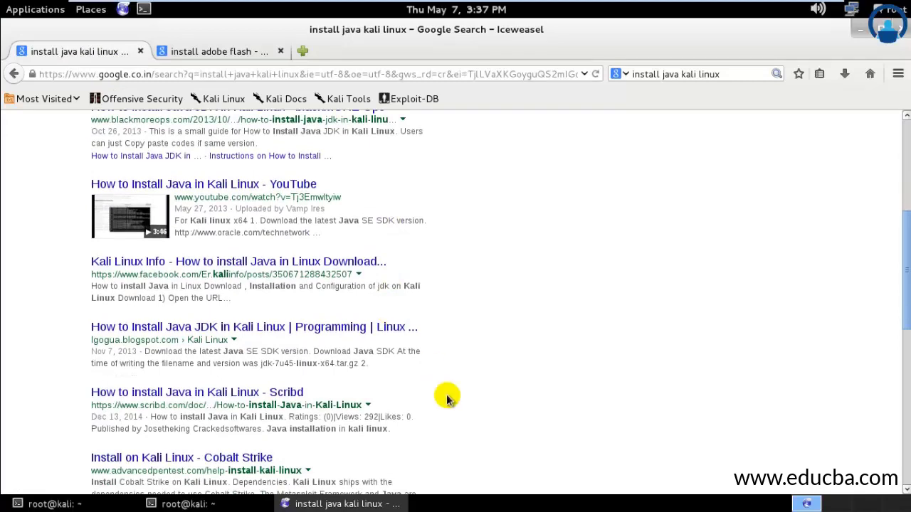
pyautogui.scroll(-3, 451, 399)
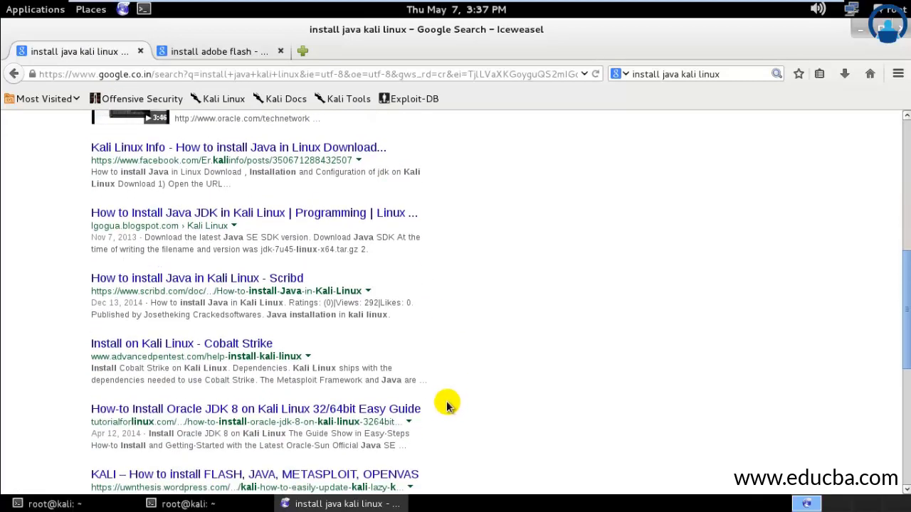
pyautogui.scroll(-3, 441, 411)
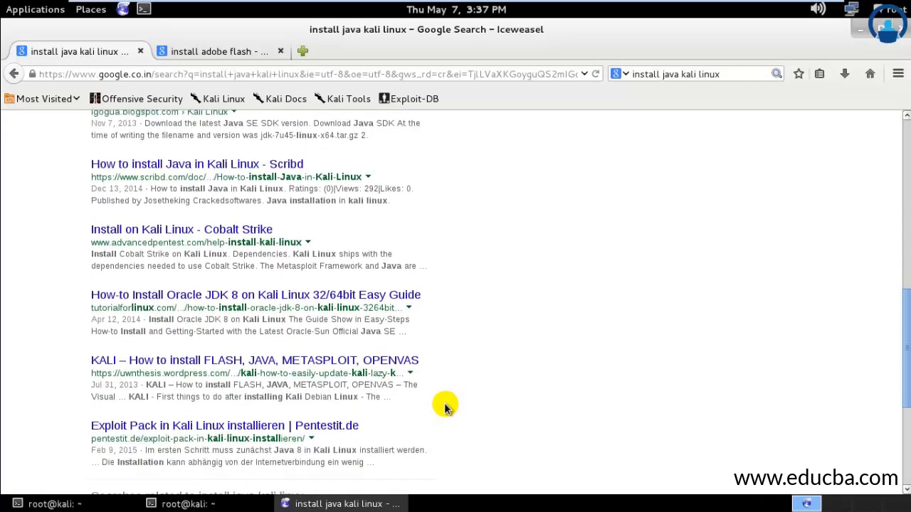
pyautogui.scroll(-3, 442, 411)
pyautogui.scroll(9, 448, 385)
pyautogui.scroll(8, 455, 356)
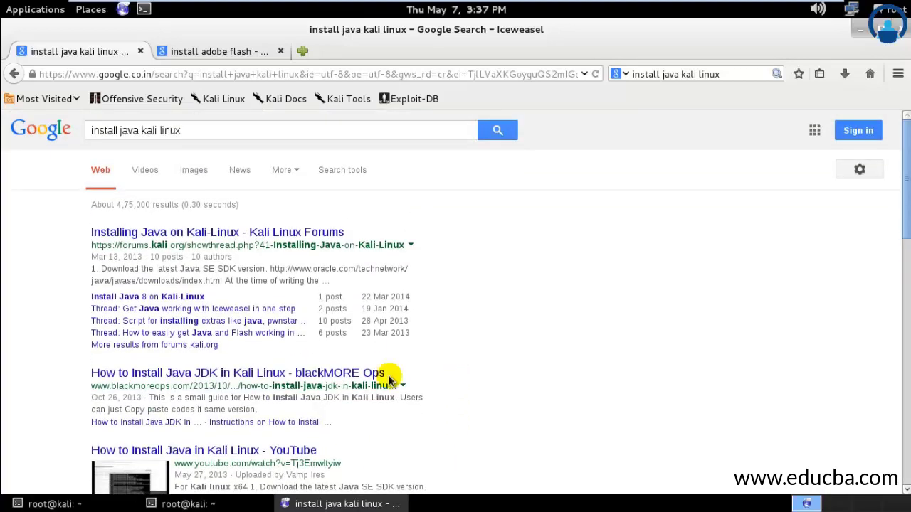
pyautogui.rightClick(363, 379)
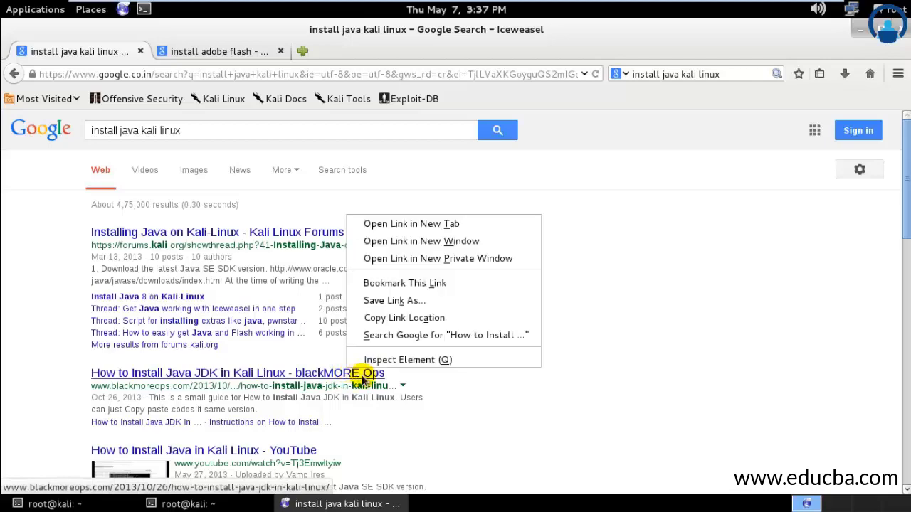
pyautogui.click(413, 224)
# - Replace the Adobe Flash search with "apt-get install flash" and highlight the package name flashplugin-nonfree in the Debian Wiki result
pyautogui.click(342, 52)
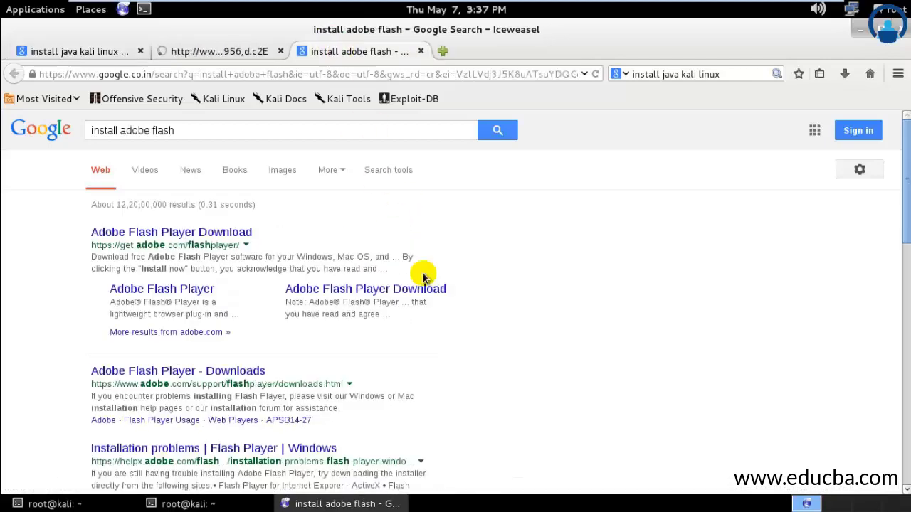
pyautogui.scroll(-3, 437, 309)
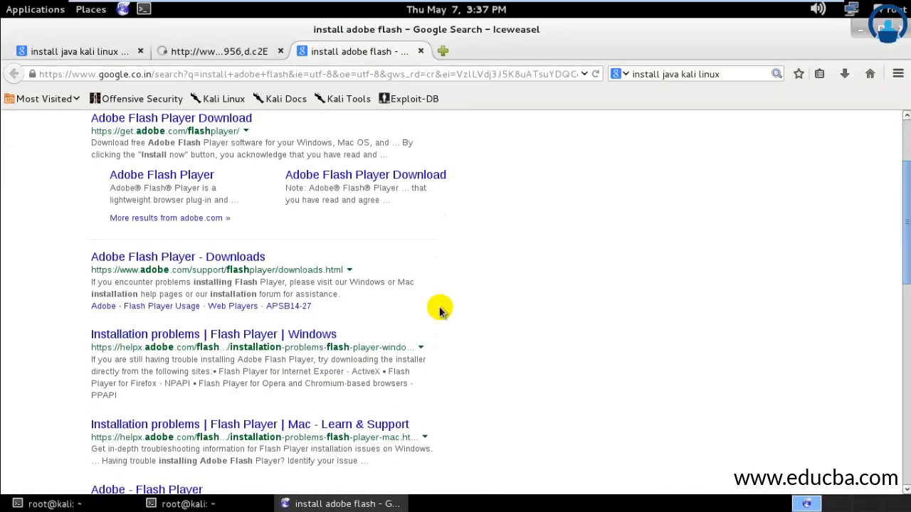
pyautogui.scroll(3, 440, 311)
pyautogui.moveTo(203, 136); pyautogui.dragTo(3, 135)
pyautogui.write('apt-get install ')
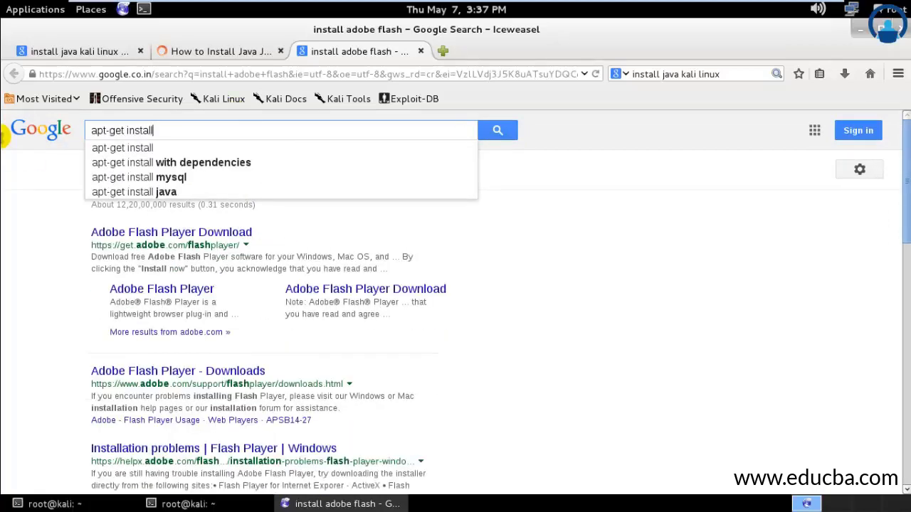
pyautogui.write('flash')
pyautogui.press('Return')
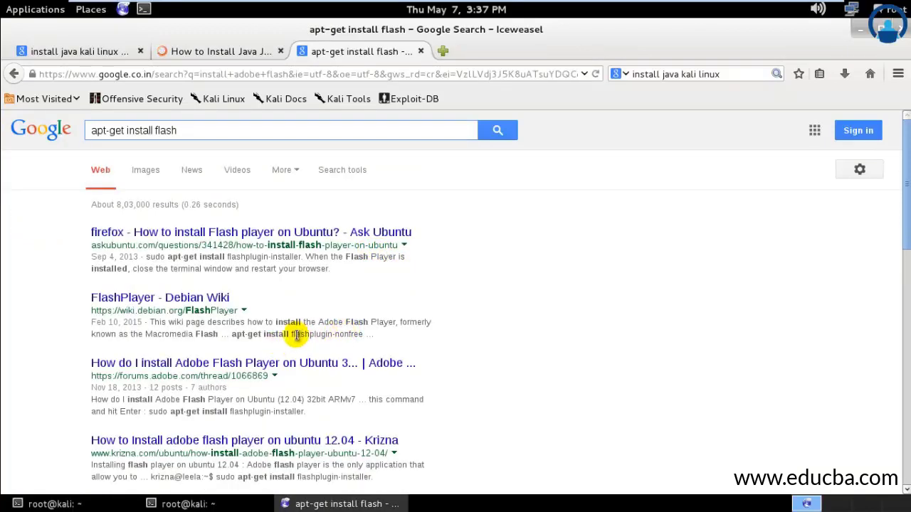
pyautogui.moveTo(291, 334); pyautogui.dragTo(363, 335)
# - Highlight the download size in the Metasploit update output, suspend the running msfconsole process and close its terminal
pyautogui.click(184, 504)
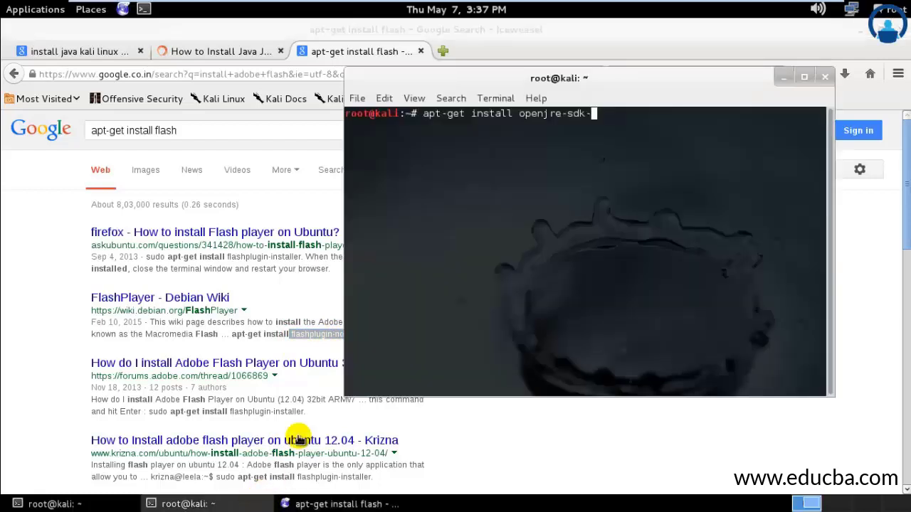
pyautogui.click(214, 50)
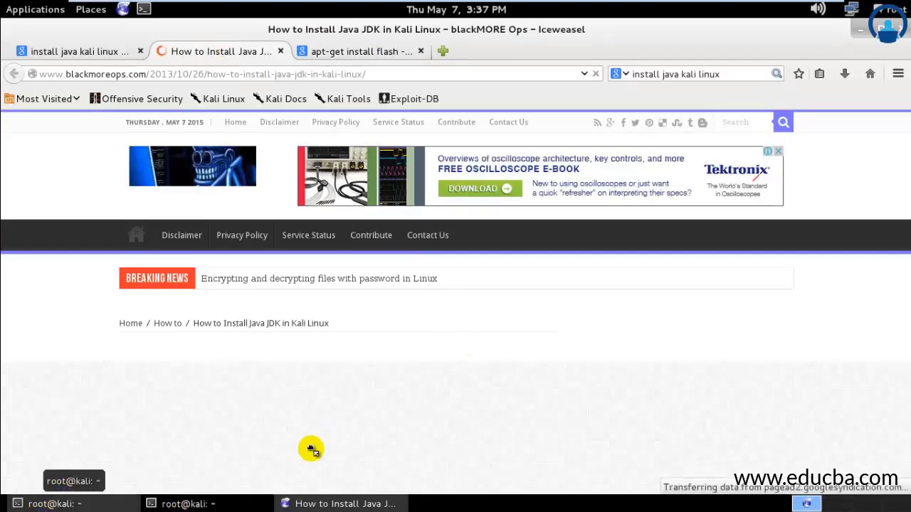
pyautogui.click(50, 503)
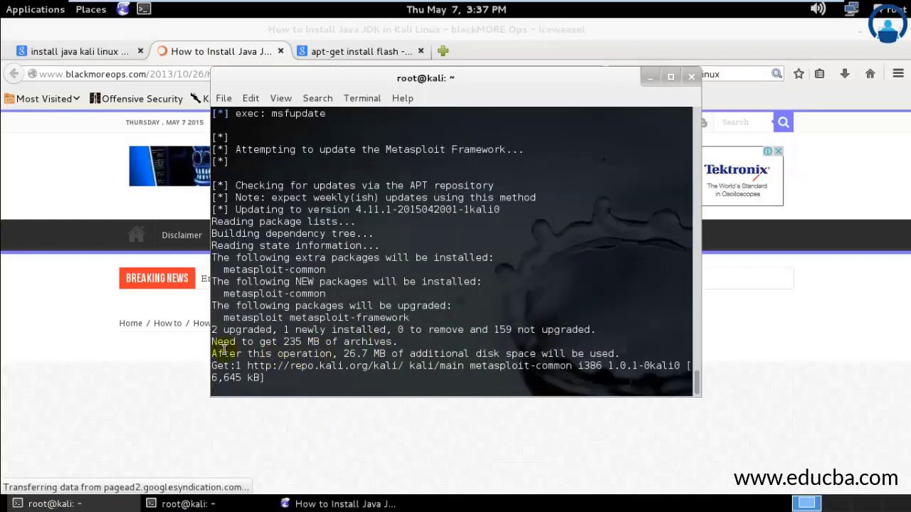
pyautogui.doubleClick(292, 341)
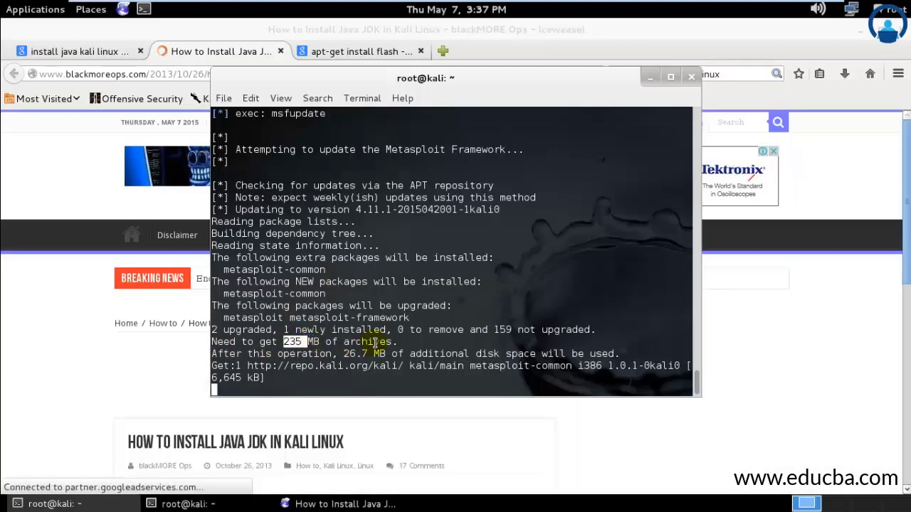
pyautogui.hotkey('ctrl', 'z')
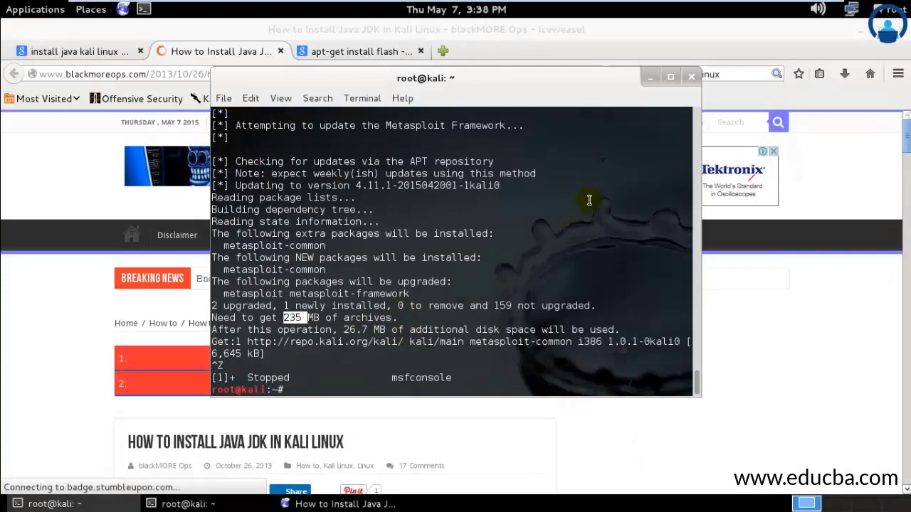
pyautogui.click(689, 77)
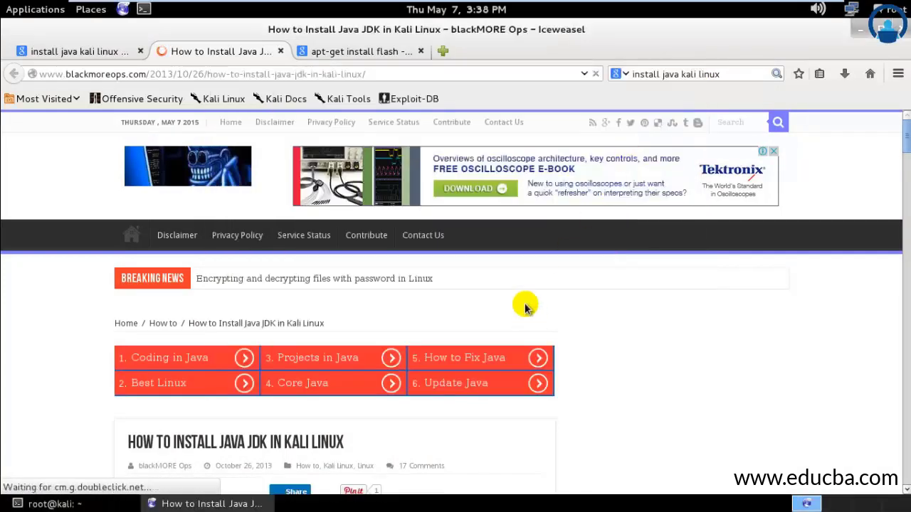
# - Read the Java JDK installation guide through its Test section, dismiss the Facebook pop-up, and close the guide
pyautogui.scroll(-5, 526, 306)
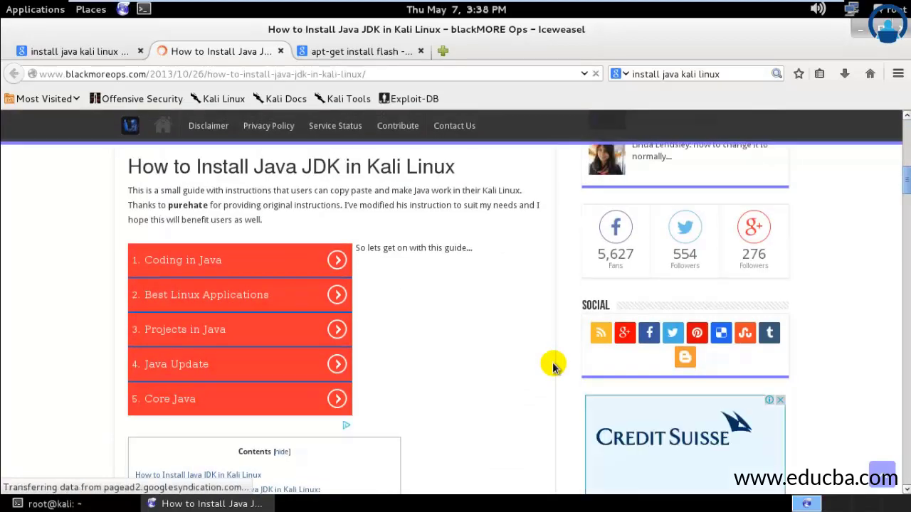
pyautogui.scroll(-10, 554, 367)
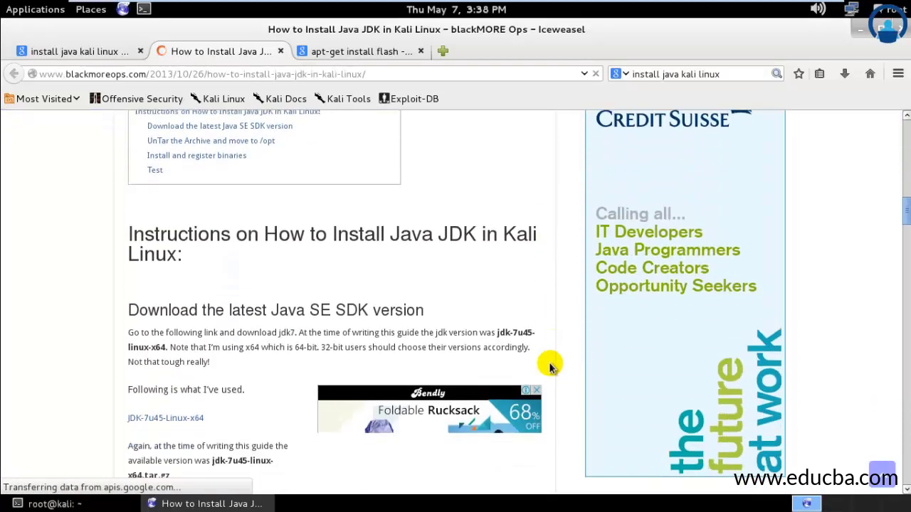
pyautogui.scroll(-9, 549, 366)
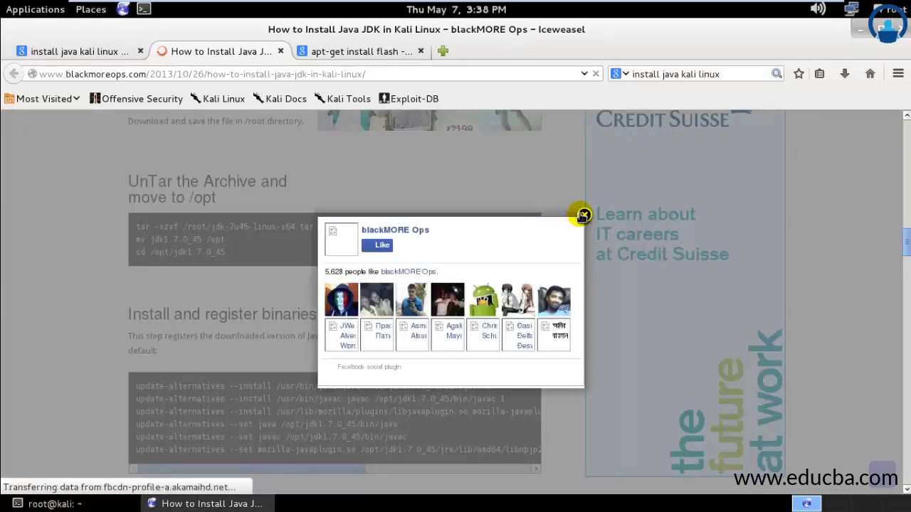
pyautogui.click(584, 215)
pyautogui.scroll(-10, 546, 282)
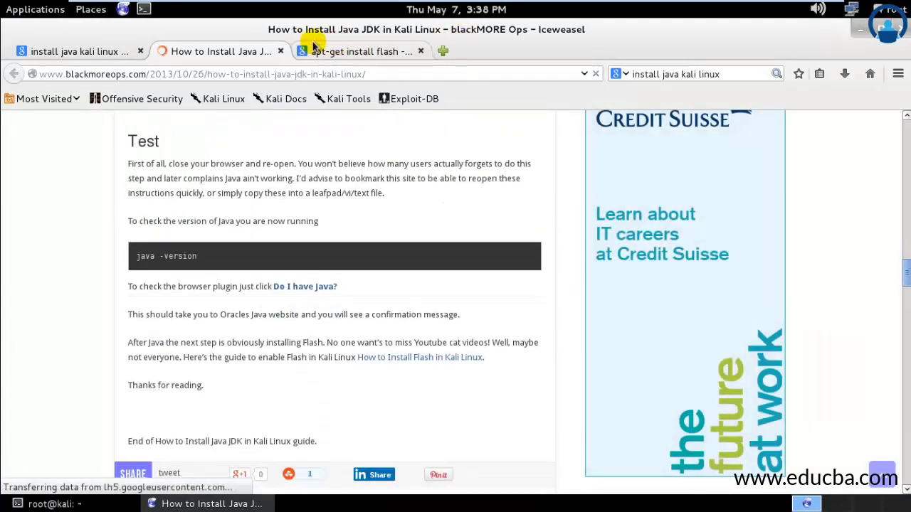
pyautogui.click(280, 52)
# - Replace the Java search query with "apt-get install open jre" and run the search
pyautogui.click(71, 51)
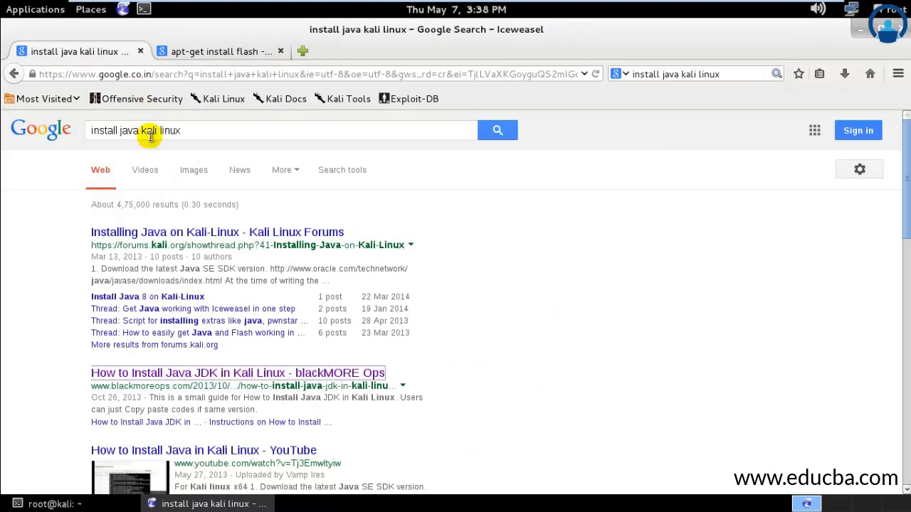
pyautogui.tripleClick(240, 131)
pyautogui.write('apt-get in')
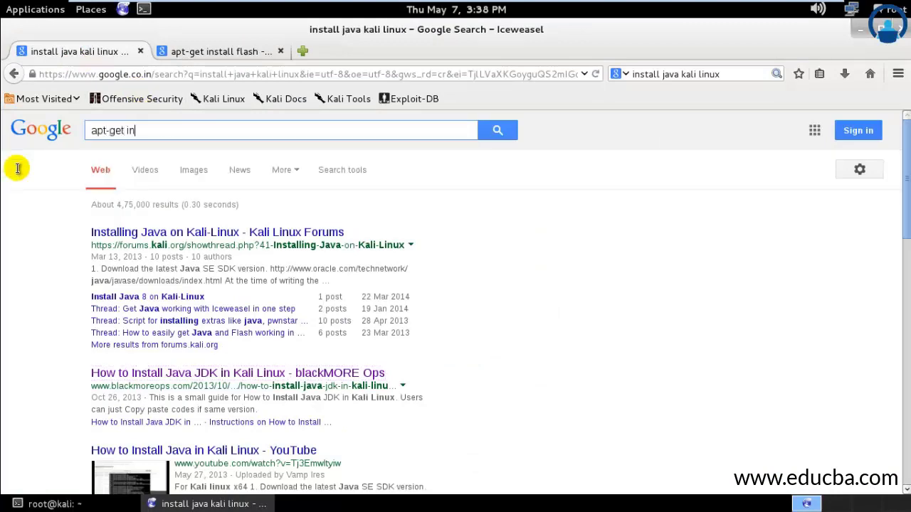
pyautogui.write('stall open')
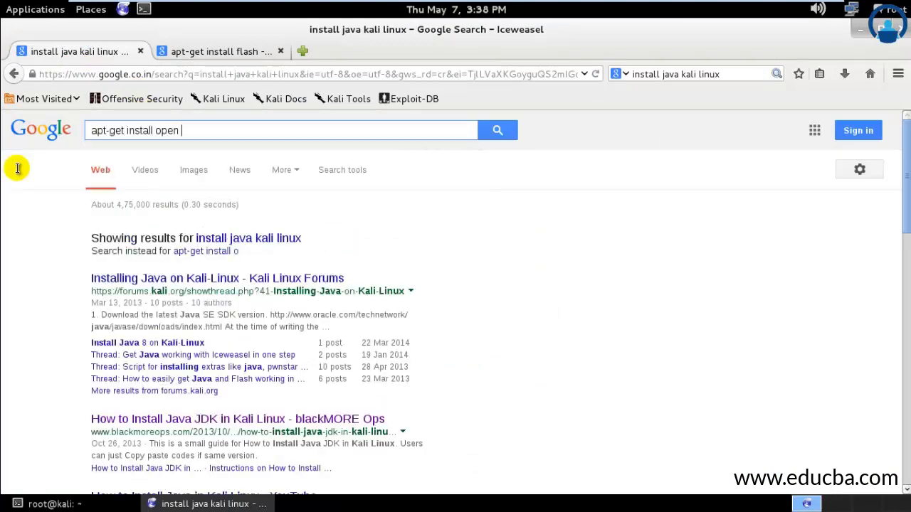
pyautogui.write(' jre')
pyautogui.press('Return')
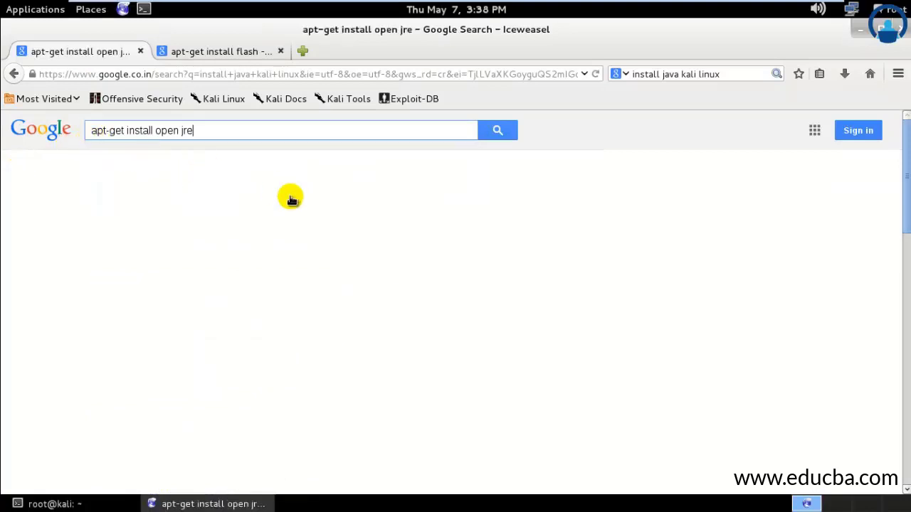
# - Copy the command "apt-get install openjdk-7-jre" from the OpenJDK search result and close that results tab
pyautogui.moveTo(230, 269); pyautogui.dragTo(340, 270)
pyautogui.rightClick(340, 270)
pyautogui.click(367, 279)
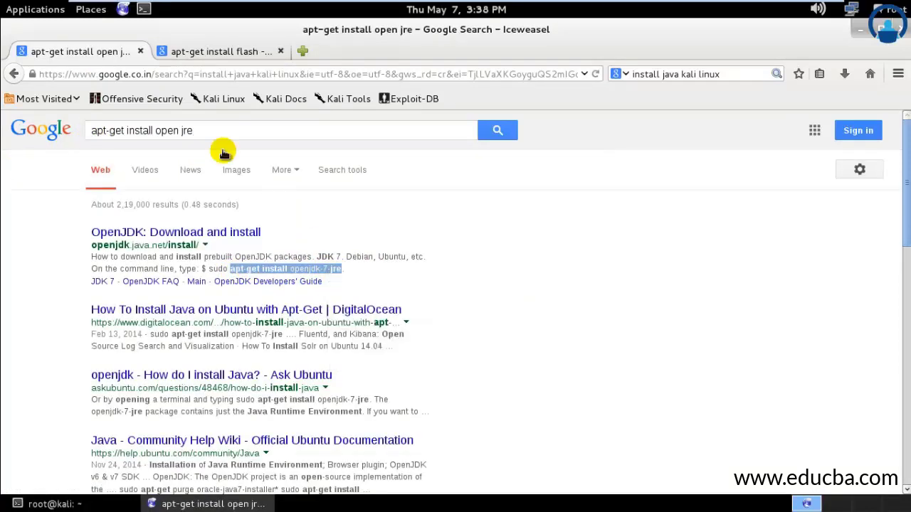
pyautogui.click(140, 52)
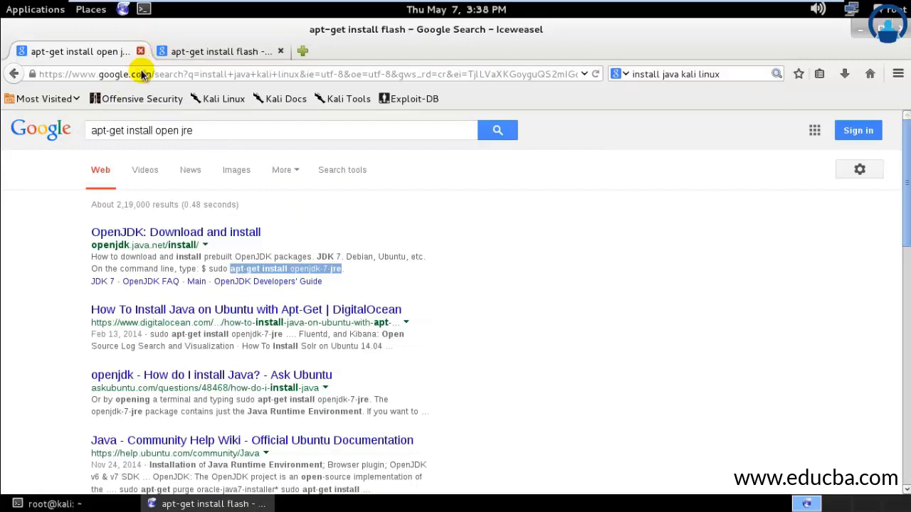
# - Correct the pending command in the remaining terminal to "apt-get install openjdk-7-jre" and run it
pyautogui.click(104, 504)
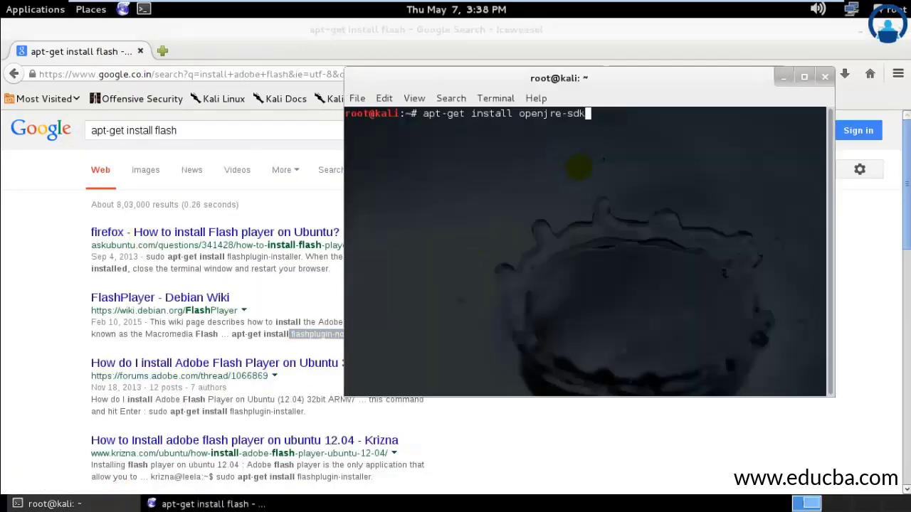
pyautogui.press('BackSpace')
pyautogui.press('BackSpace')
pyautogui.press('BackSpace')
pyautogui.press('BackSpace')
pyautogui.press('BackSpace')
pyautogui.press('BackSpace')
pyautogui.press('BackSpace')
pyautogui.write('jdk-7-jre')
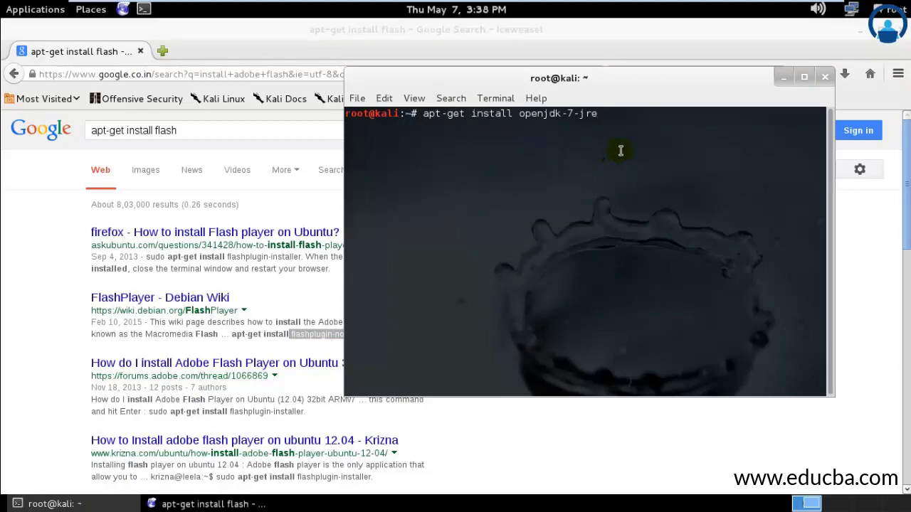
pyautogui.press('Return')
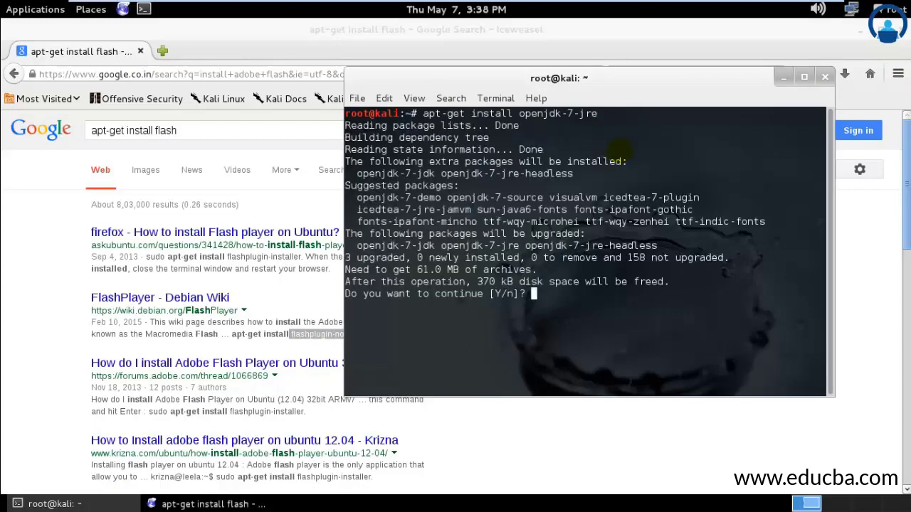
# - Answer Y to continue the OpenJDK installation and give the default answer about installing packages without verification
pyautogui.write('Y')
pyautogui.press('Return')
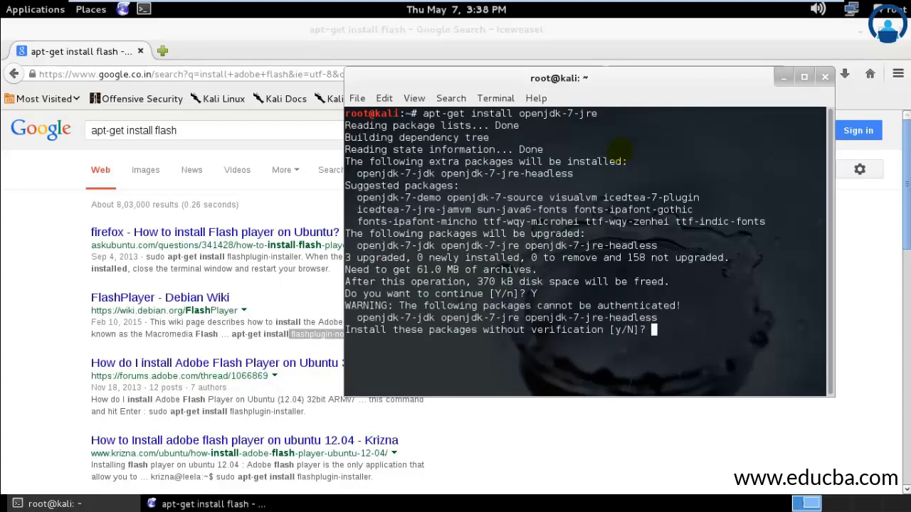
pyautogui.press('Return')
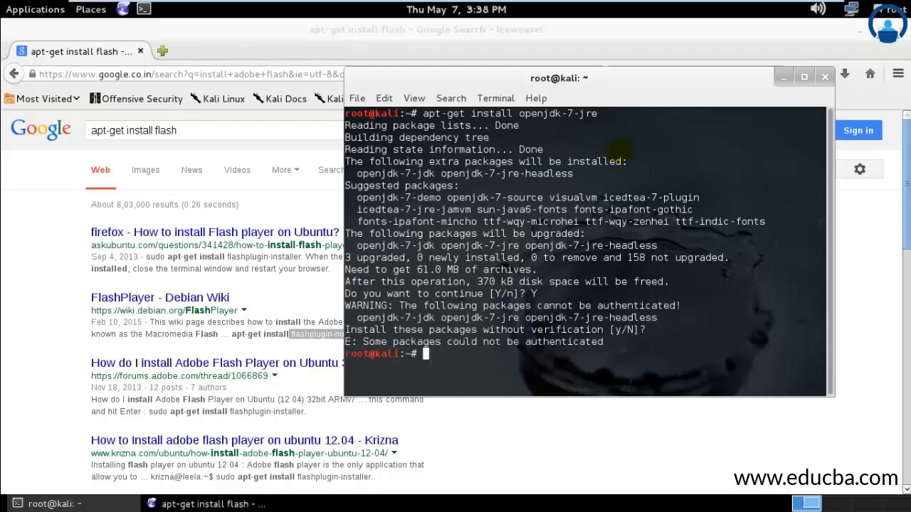
# - Recall and erase the last install command at the prompt, and close the remaining browser tab
pyautogui.press('Up')
pyautogui.press('BackSpace')
pyautogui.press('BackSpace')
pyautogui.press('BackSpace')
pyautogui.press('BackSpace')
pyautogui.press('BackSpace')
pyautogui.press('BackSpace')
pyautogui.press('BackSpace')
pyautogui.press('BackSpace')
pyautogui.press('BackSpace')
pyautogui.press('BackSpace')
pyautogui.press('BackSpace')
pyautogui.press('BackSpace')
pyautogui.press('BackSpace')
pyautogui.press('BackSpace')
pyautogui.press('BackSpace')
pyautogui.press('BackSpace')
pyautogui.press('BackSpace')
pyautogui.press('BackSpace')
pyautogui.press('BackSpace')
pyautogui.press('BackSpace')
pyautogui.click(141, 51)
# - Enter an apt-get install command for gedit, replace the package with flashplugin-nonfree, and run it
pyautogui.write('apt-get install gedit')
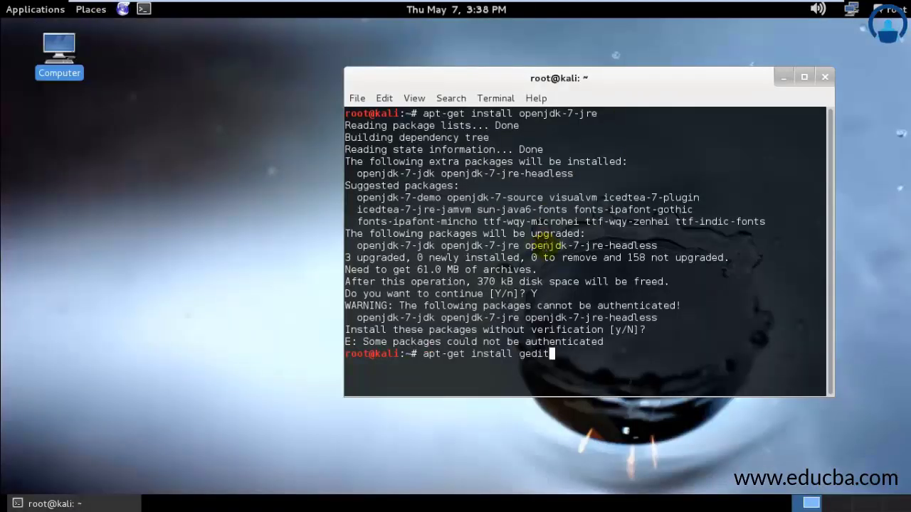
pyautogui.press('BackSpace')
pyautogui.press('BackSpace')
pyautogui.press('BackSpace')
pyautogui.press('BackSpace')
pyautogui.press('BackSpace')
pyautogui.write('flashplugin')
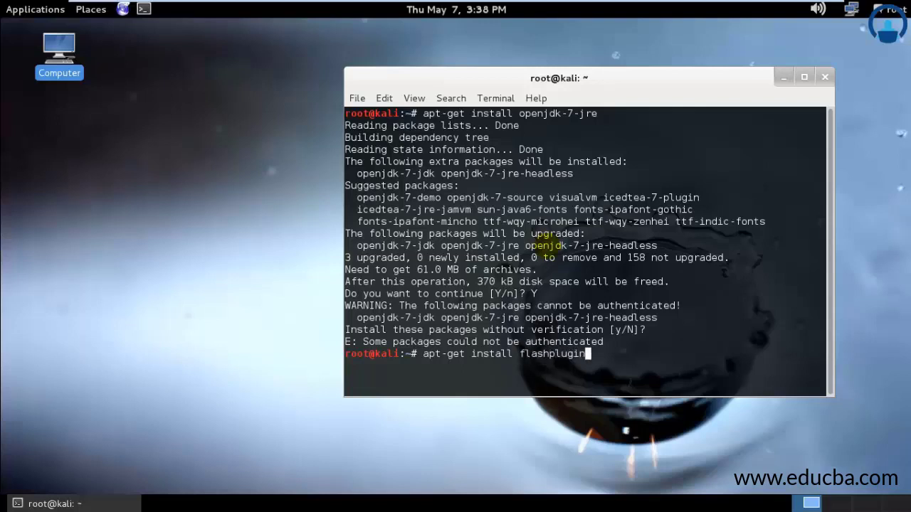
pyautogui.write('-nonfree')
pyautogui.press('Return')
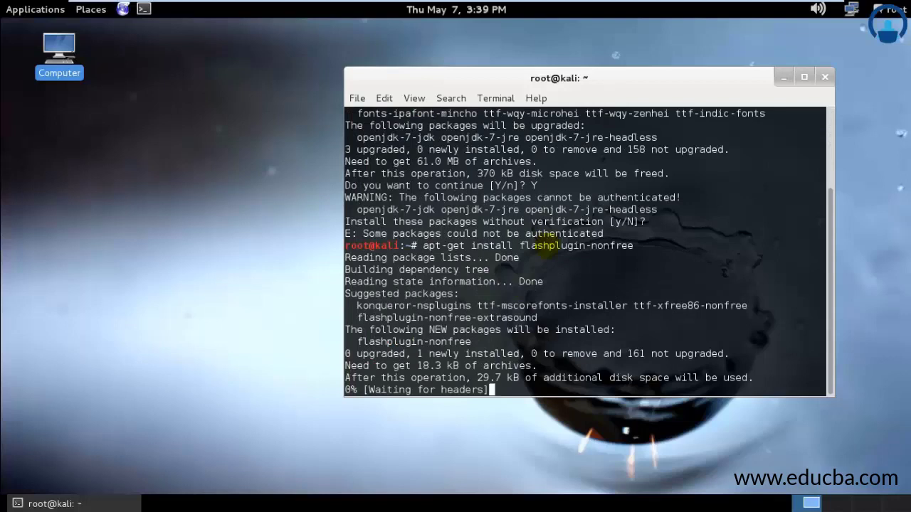